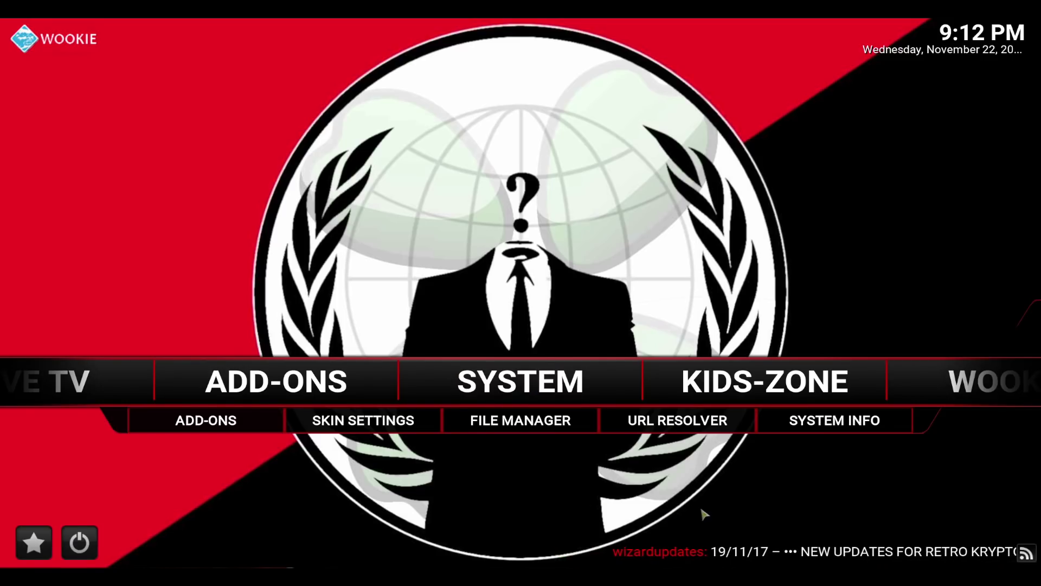
Check the available URLResolver versions under Manage dependencies, then return home without updating
left_click(522, 390)
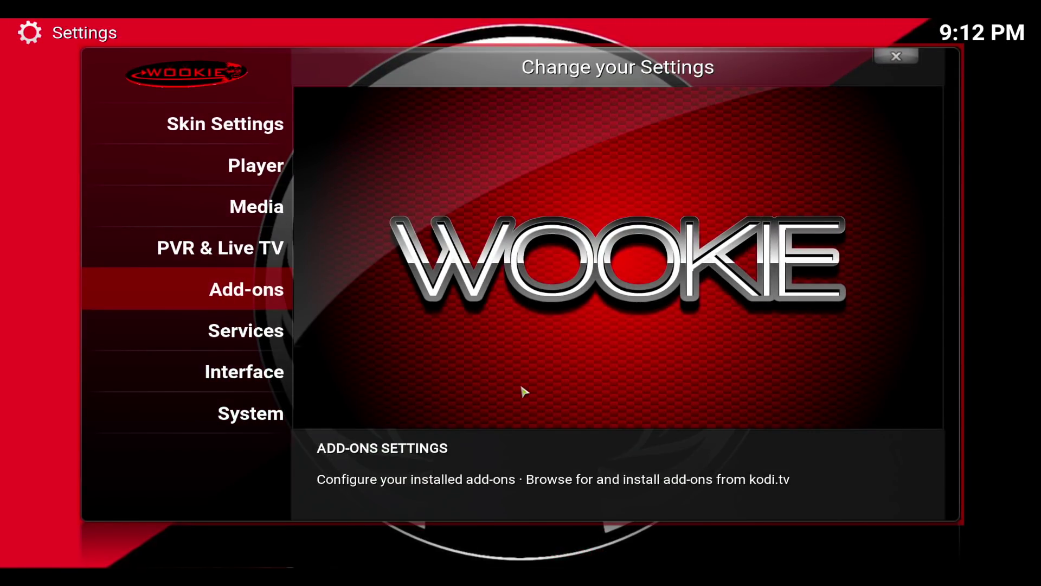
left_click(238, 426)
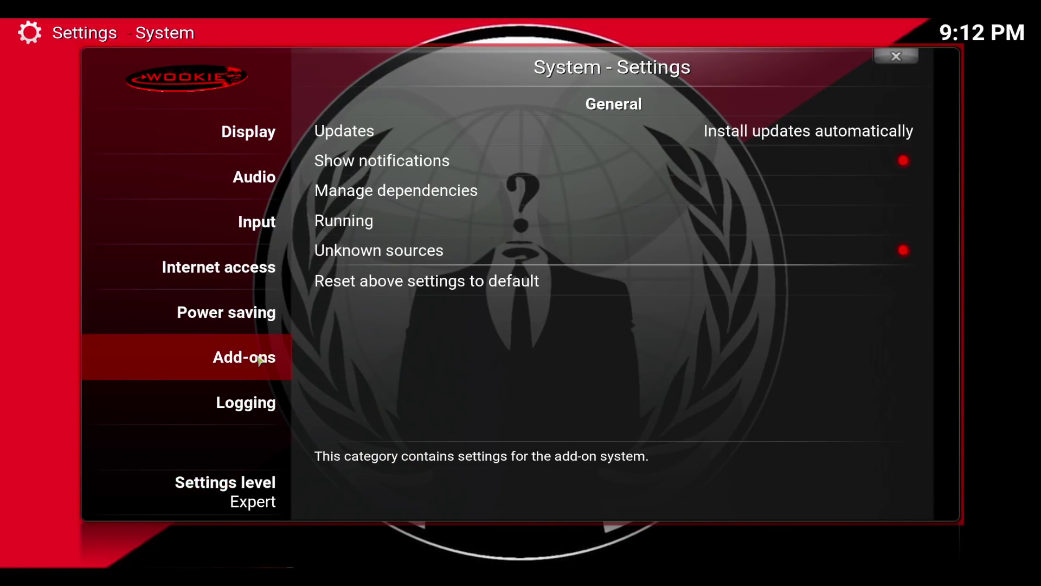
left_click(459, 201)
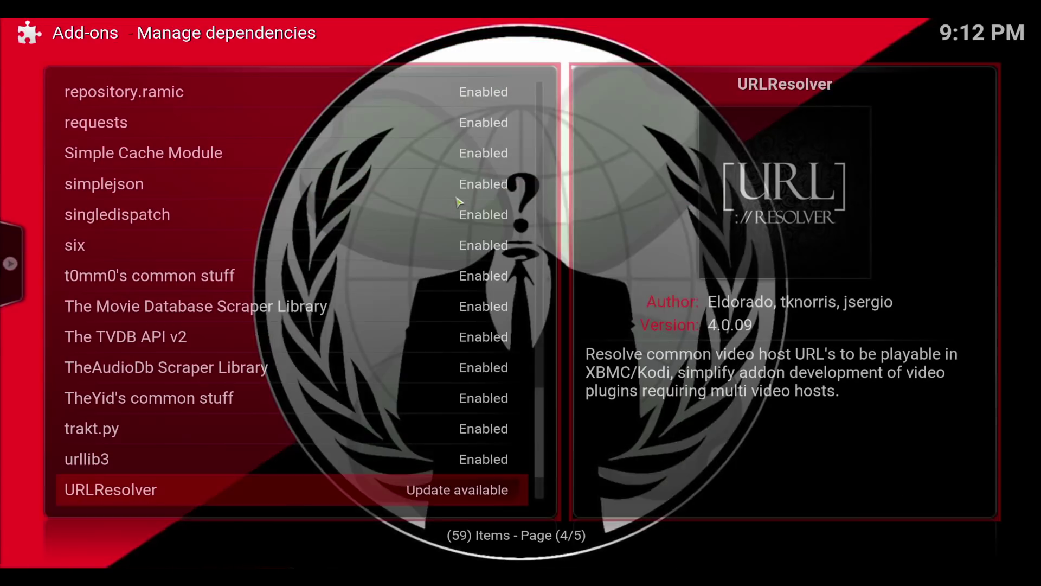
scroll(369, 275, "down", 3)
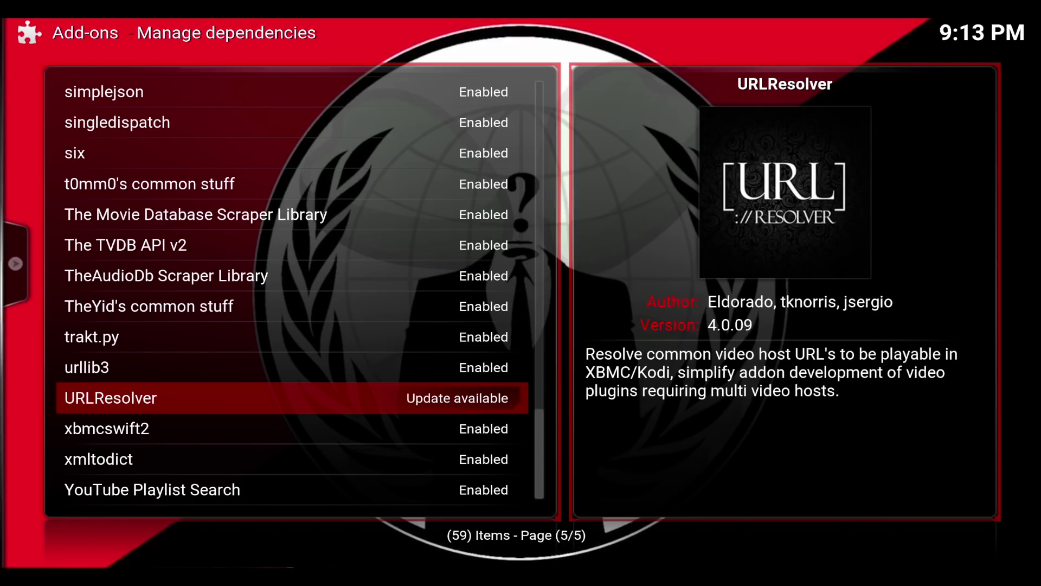
left_click(235, 398)
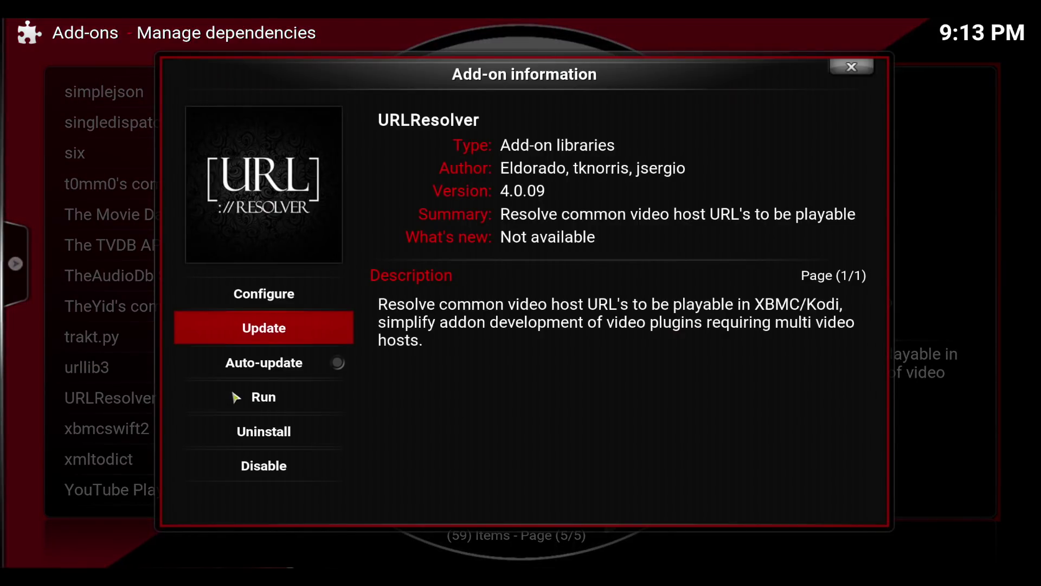
left_click(288, 330)
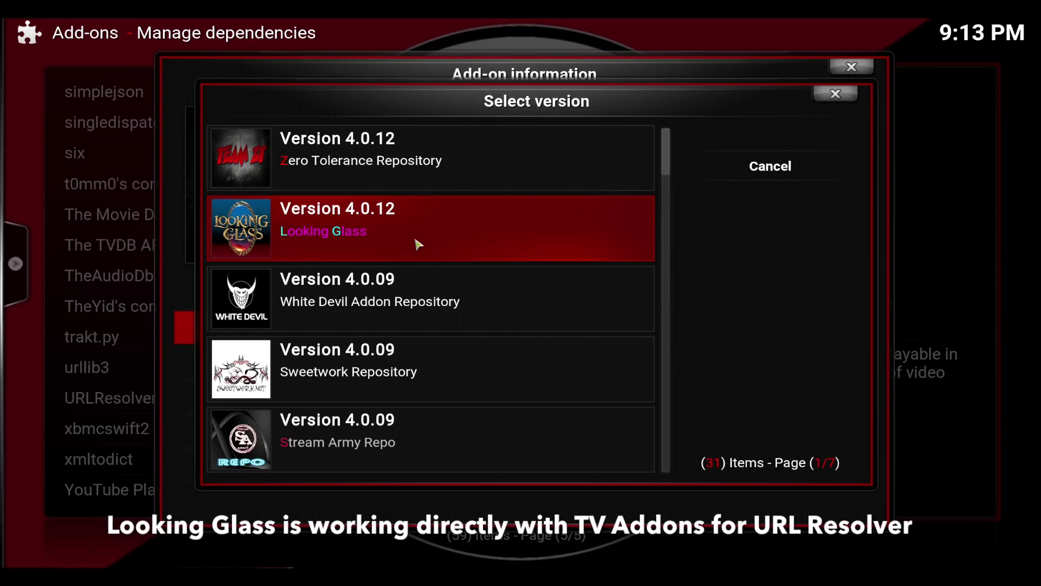
key("Escape")
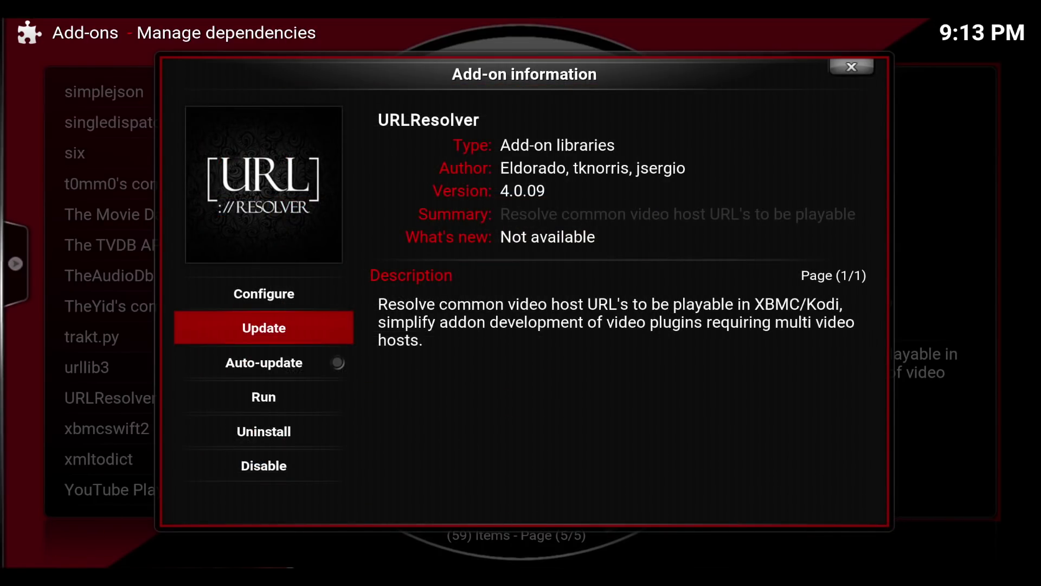
key("Escape")
key("Escape")
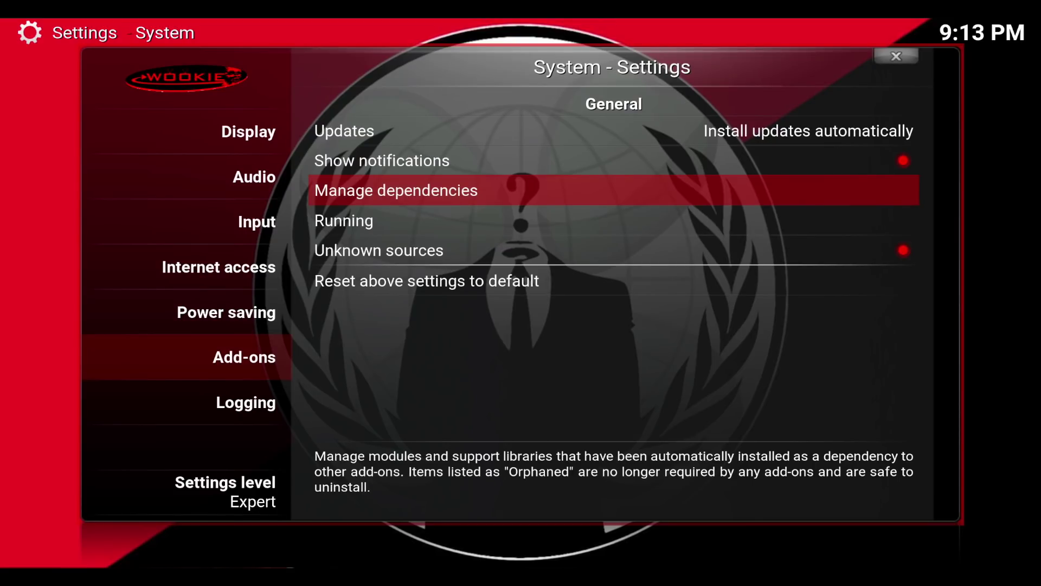
key("Escape")
key("Escape")
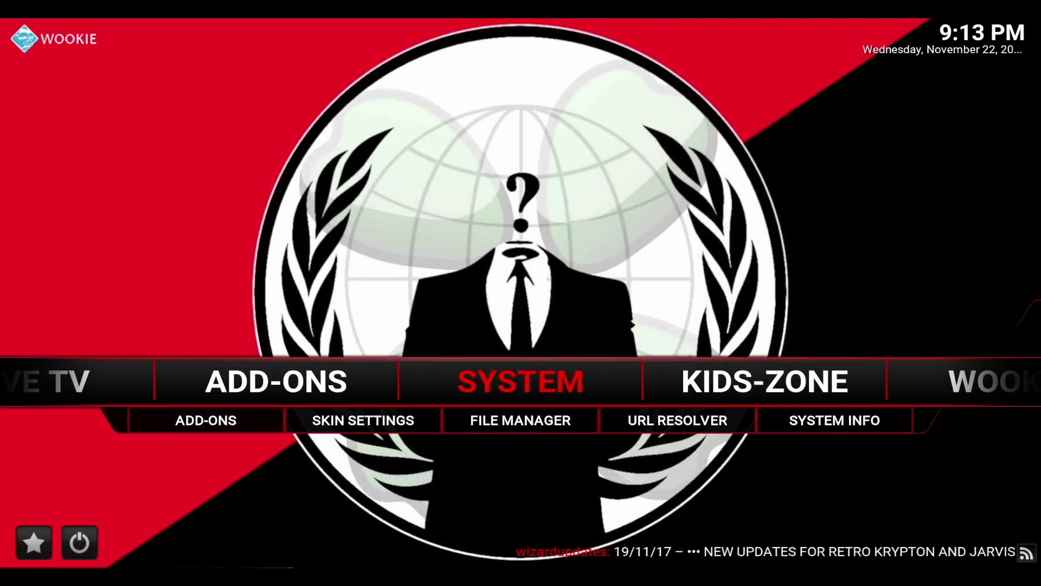
left_click(512, 428)
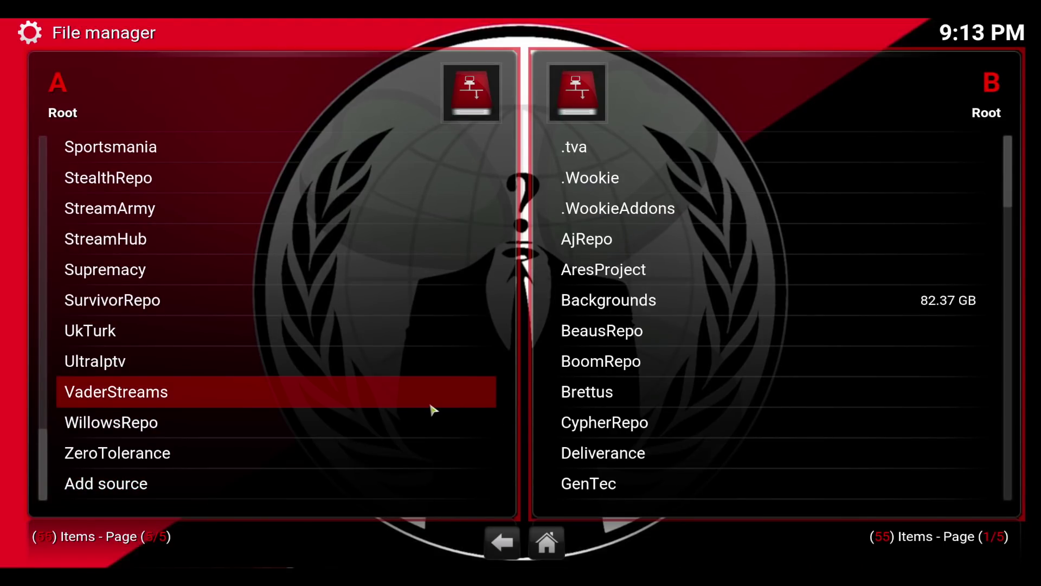
left_click(202, 484)
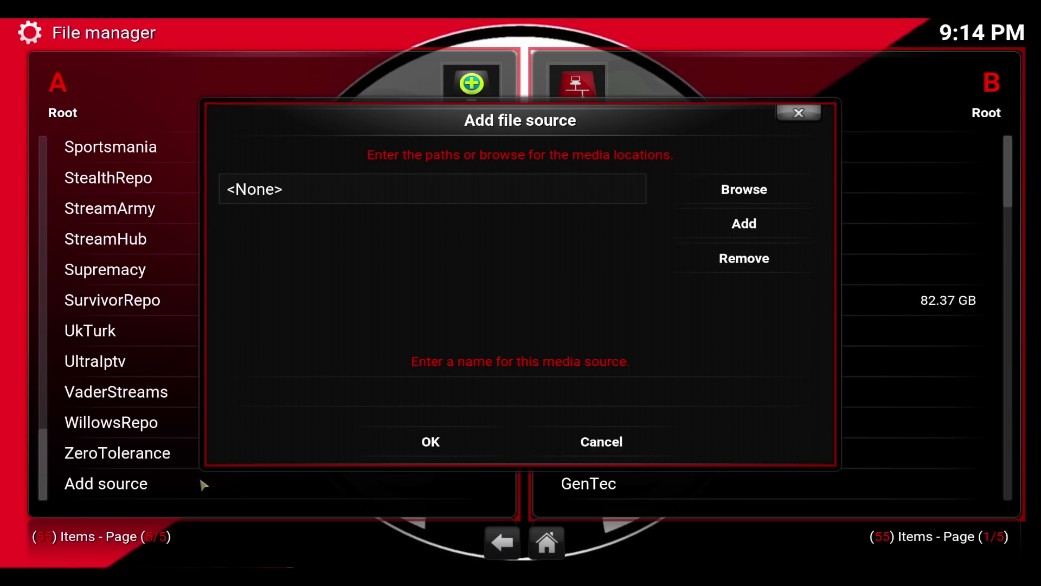
left_click(383, 193)
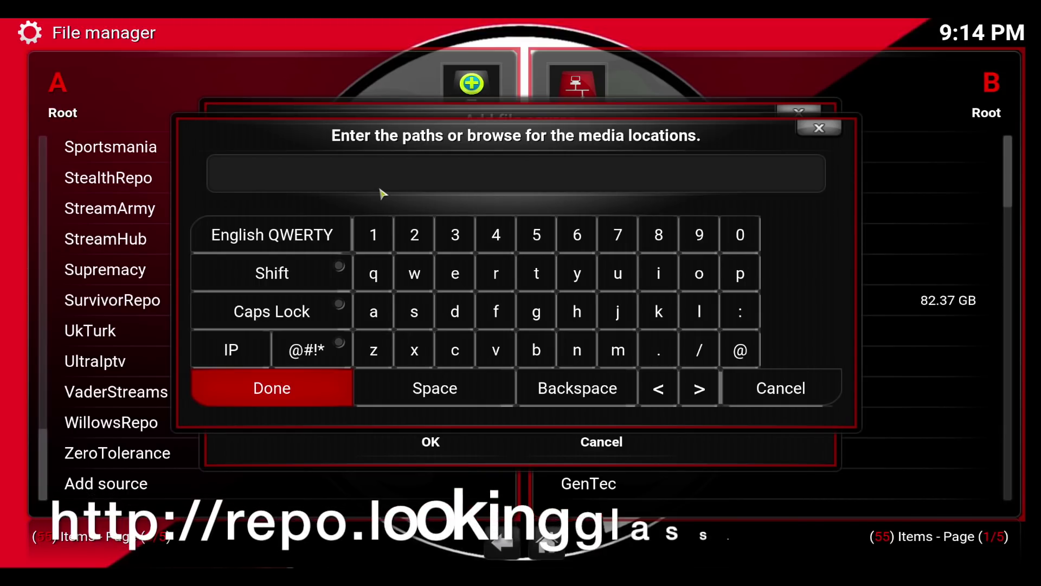
type("http:")
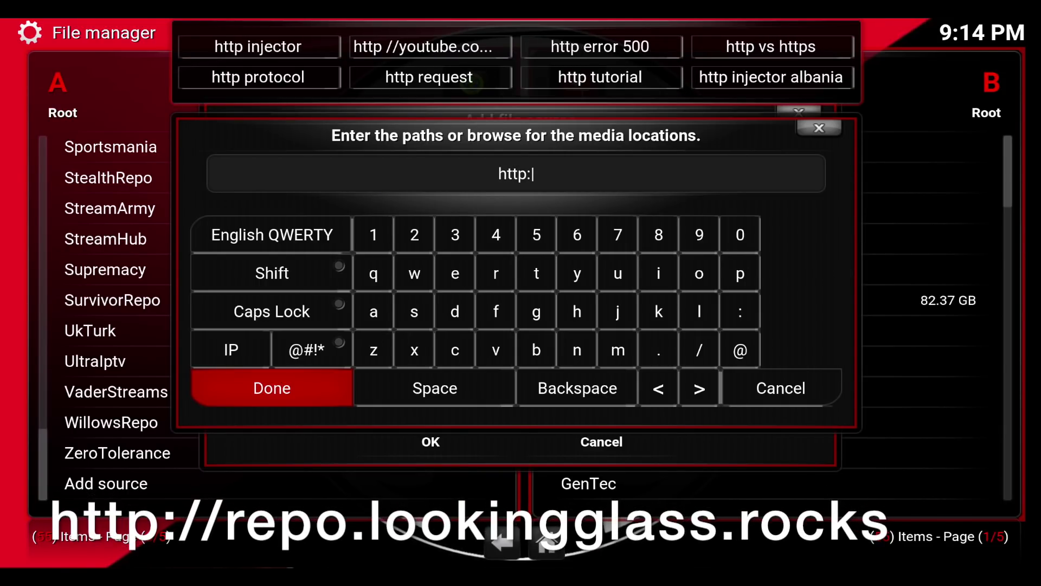
type("//")
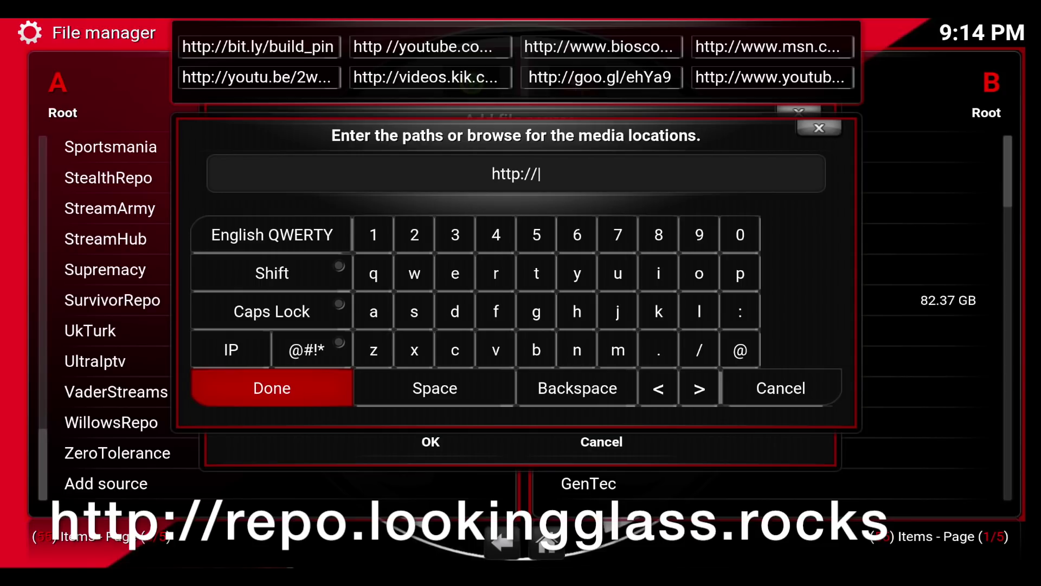
type("repo")
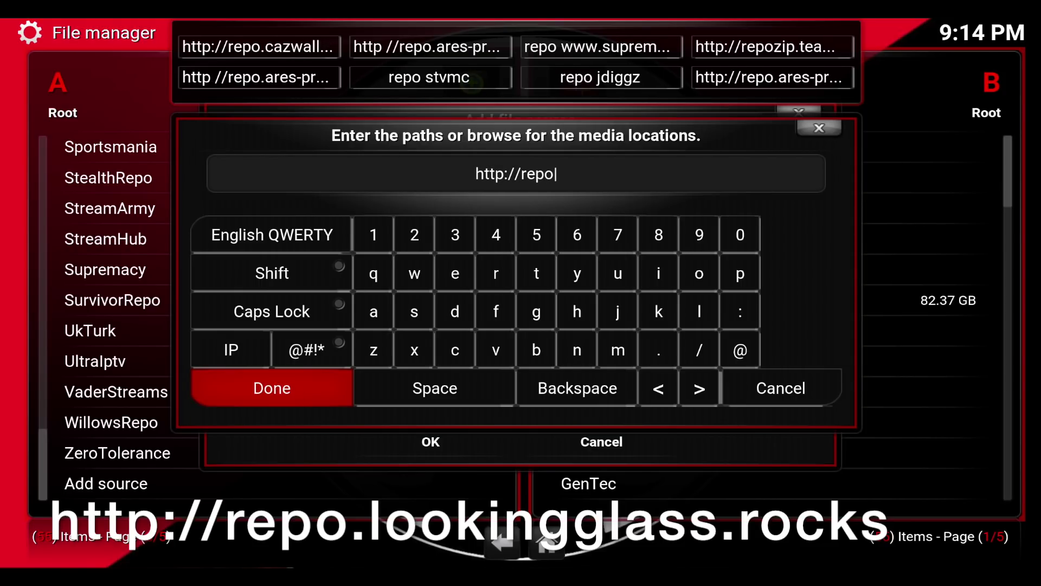
type(".loo")
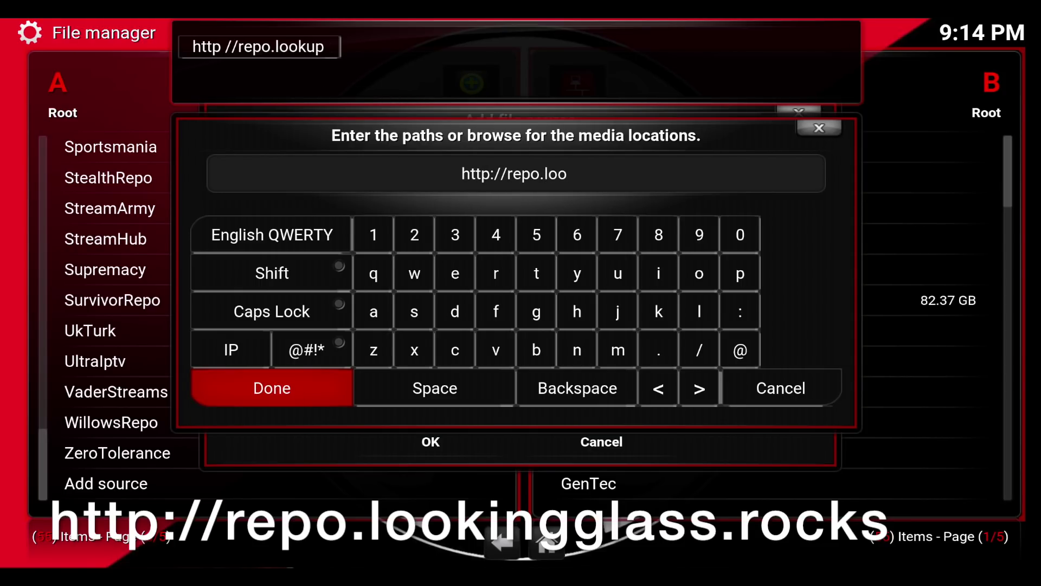
type("kingglass")
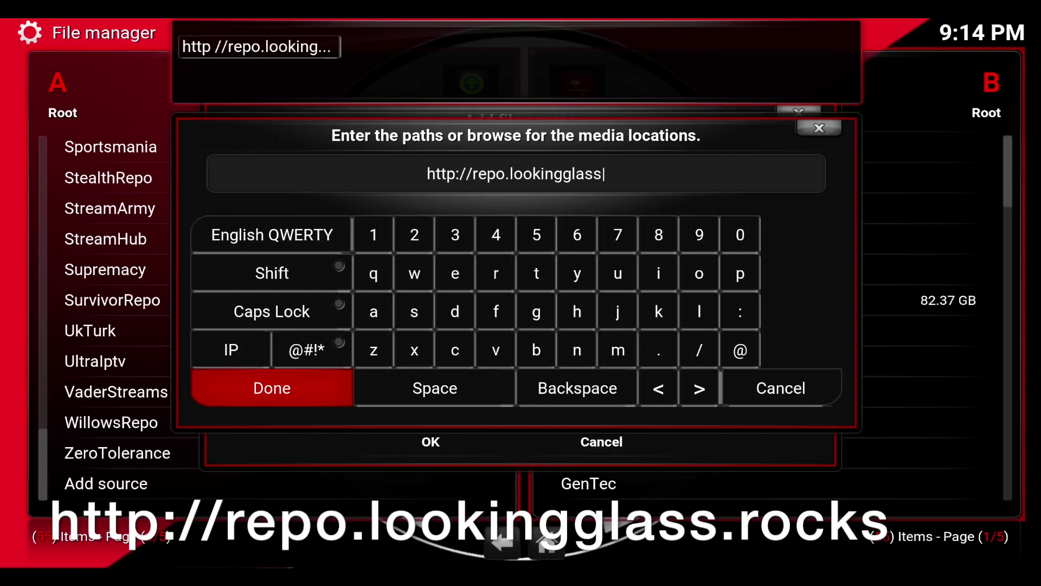
type(".rocks")
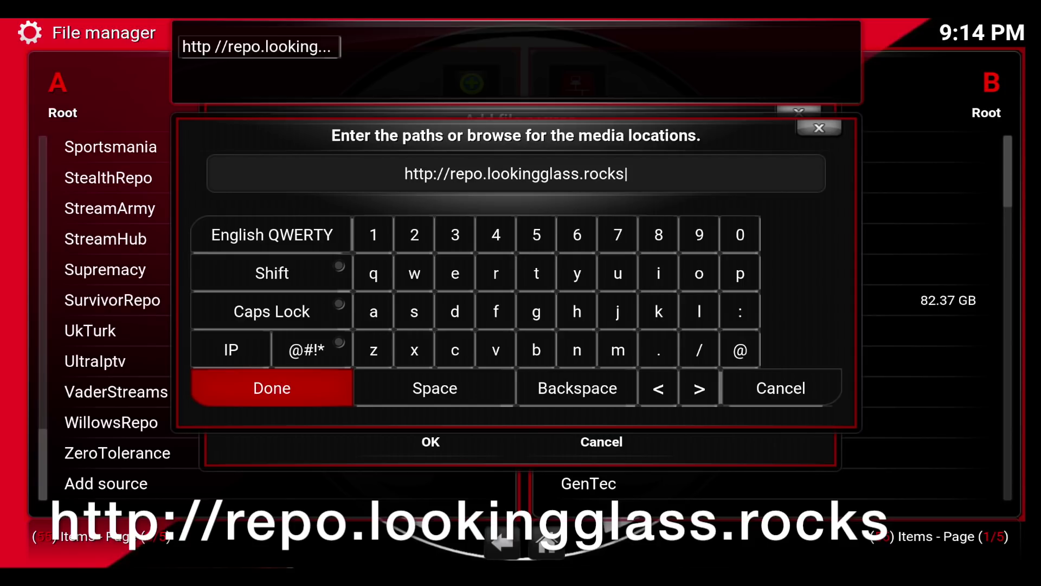
left_click(310, 403)
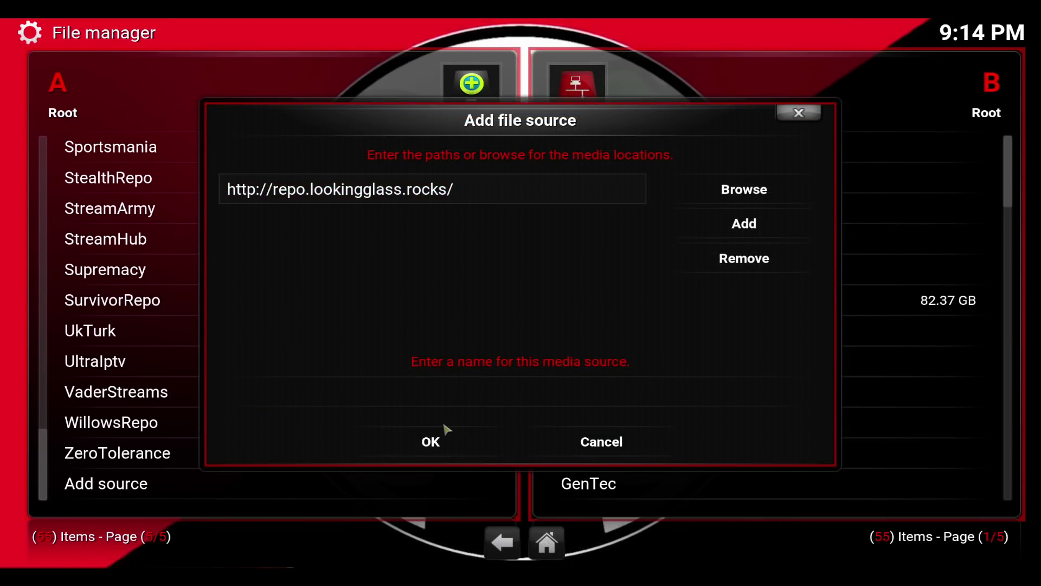
Name the new source .lg, save it, and go back to the home screen
left_click(476, 392)
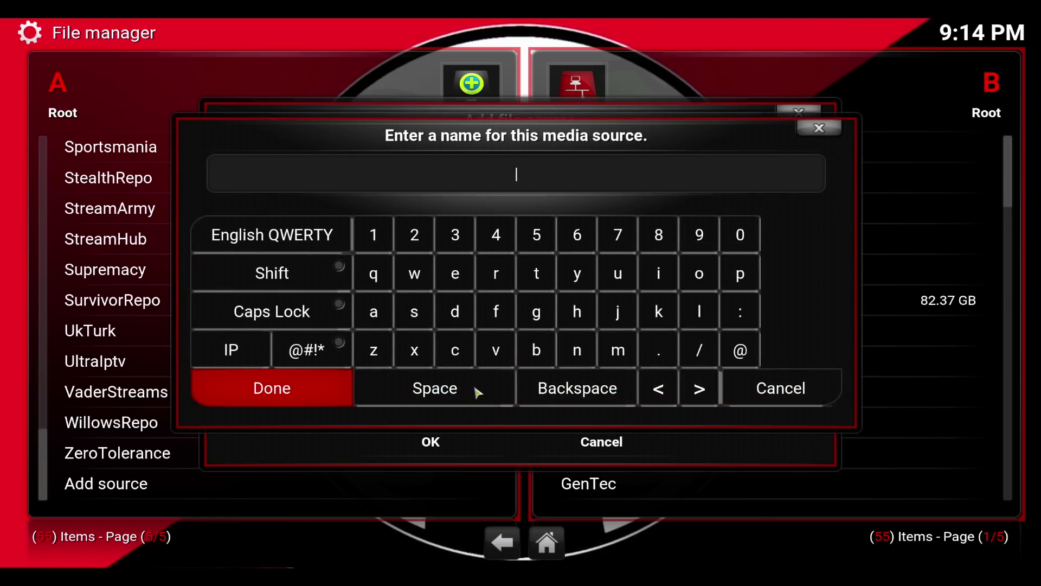
left_click(677, 354)
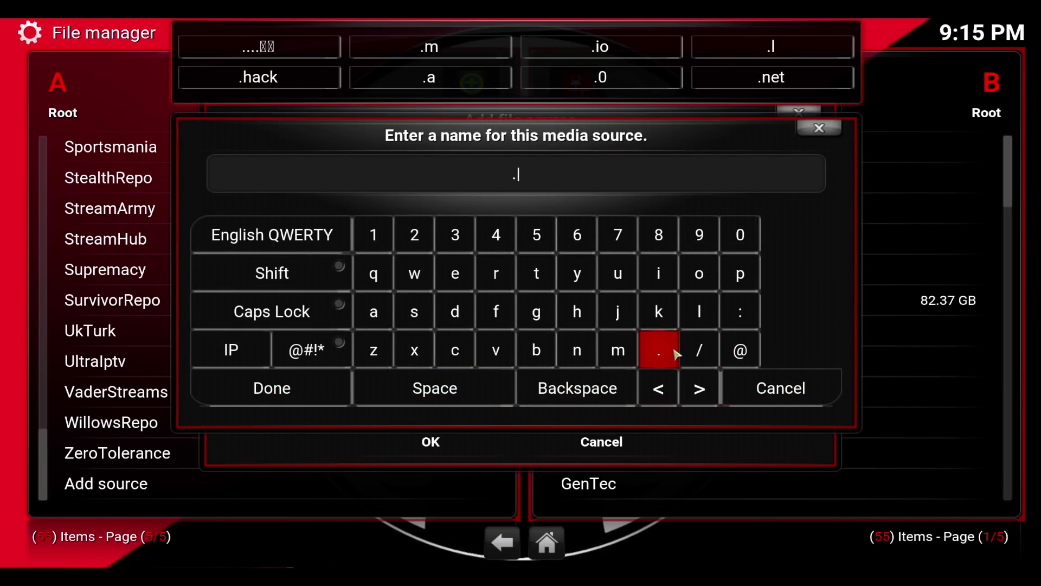
left_click(537, 315)
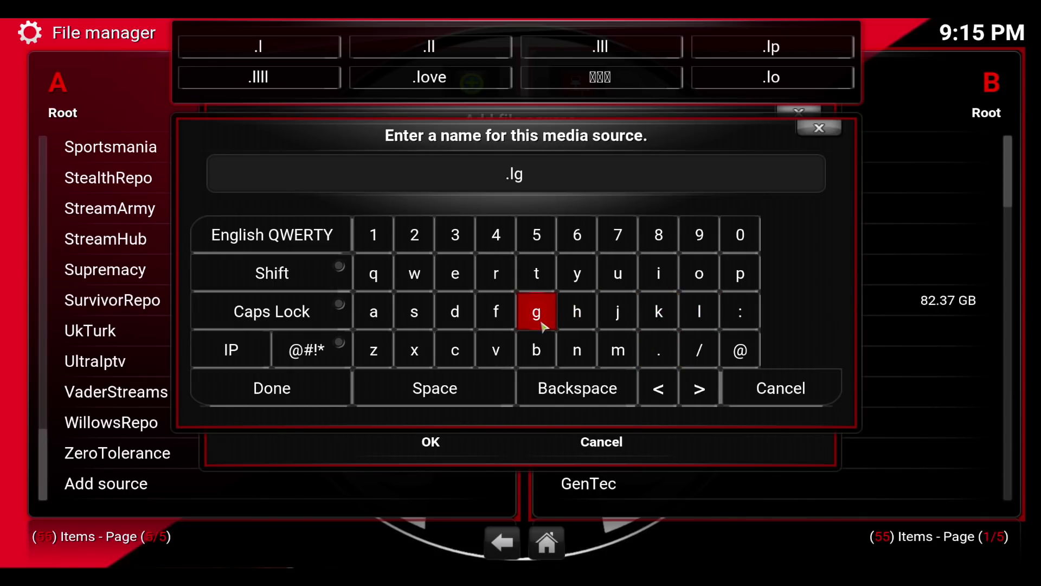
left_click(313, 404)
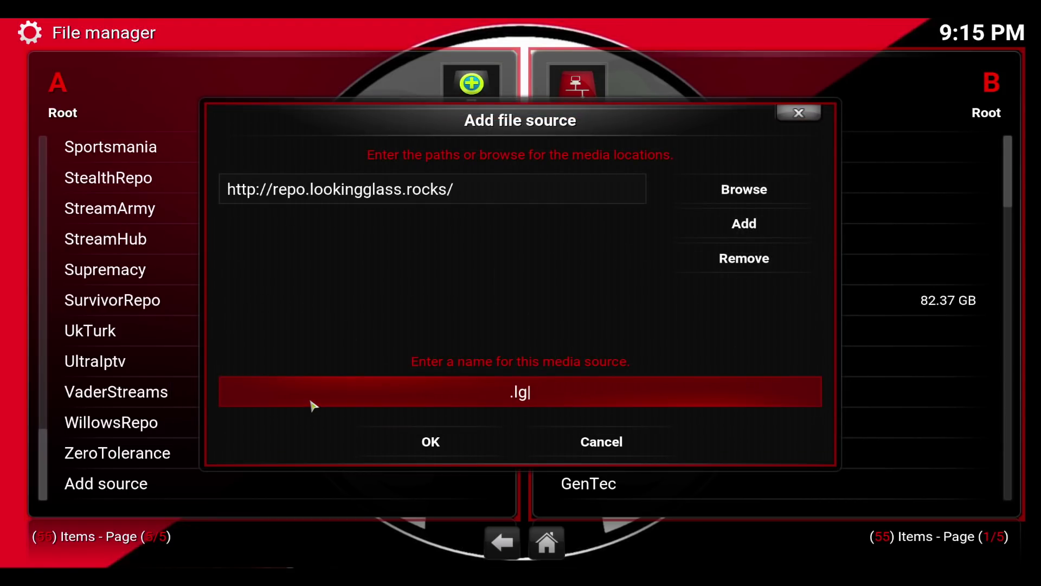
left_click(425, 450)
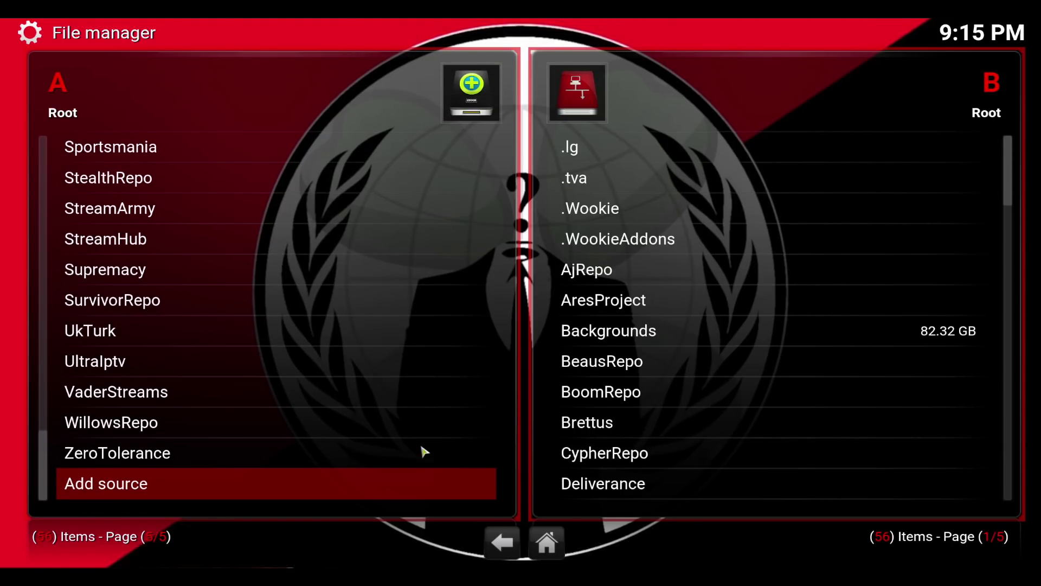
key("Escape")
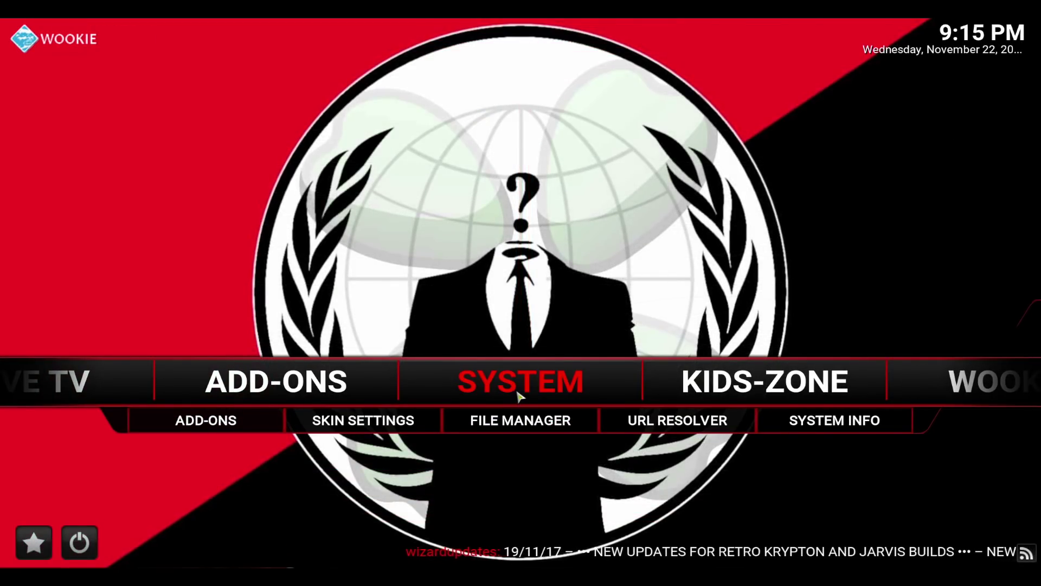
Install repository.lookingglass.zip from the .lg source via Add-ons' Install from zip file
left_click(518, 397)
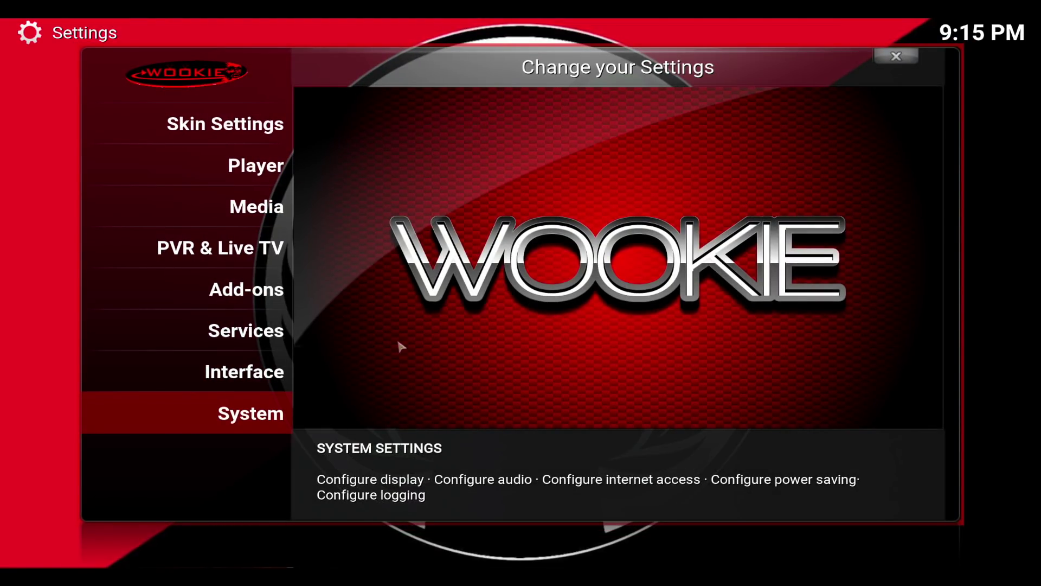
left_click(245, 291)
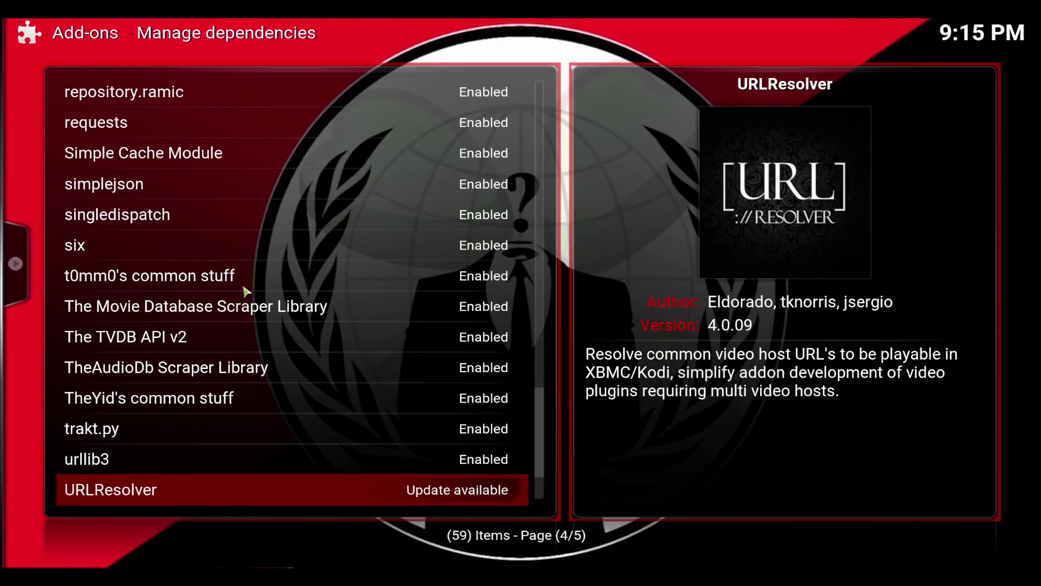
scroll(245, 291, "up", 20)
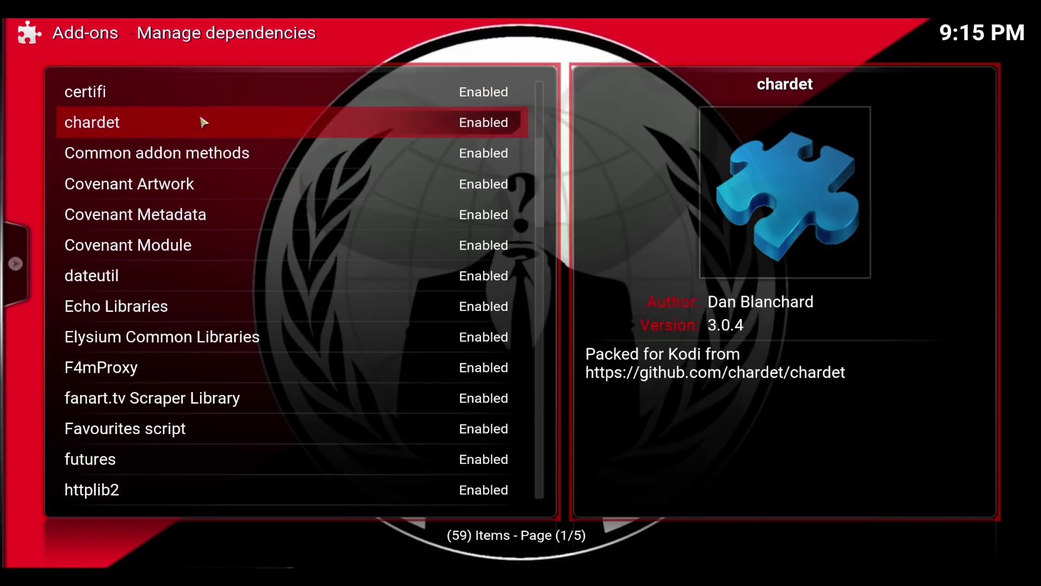
scroll(203, 120, "up", 9)
left_click(196, 106)
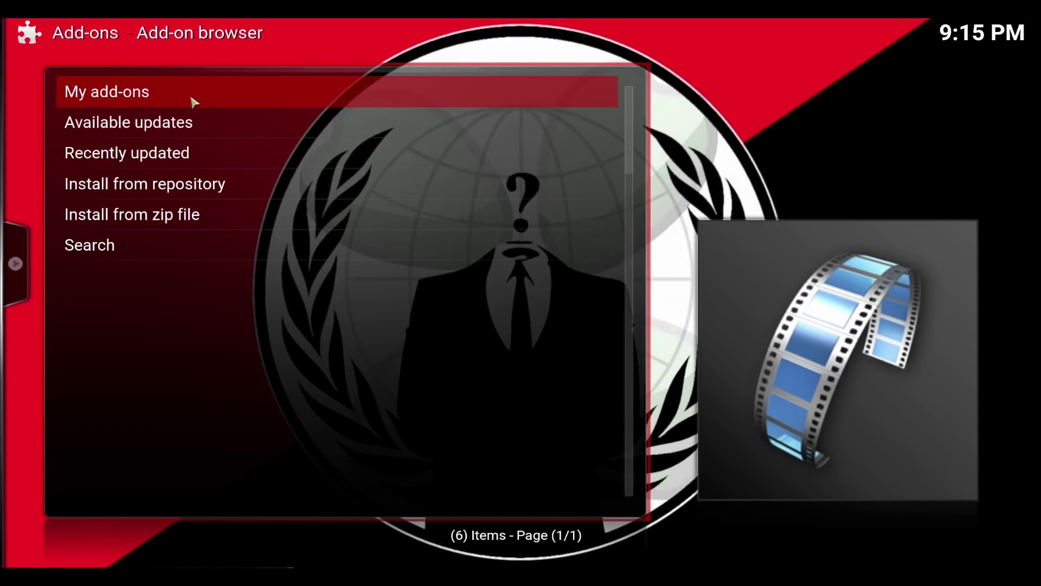
left_click(182, 218)
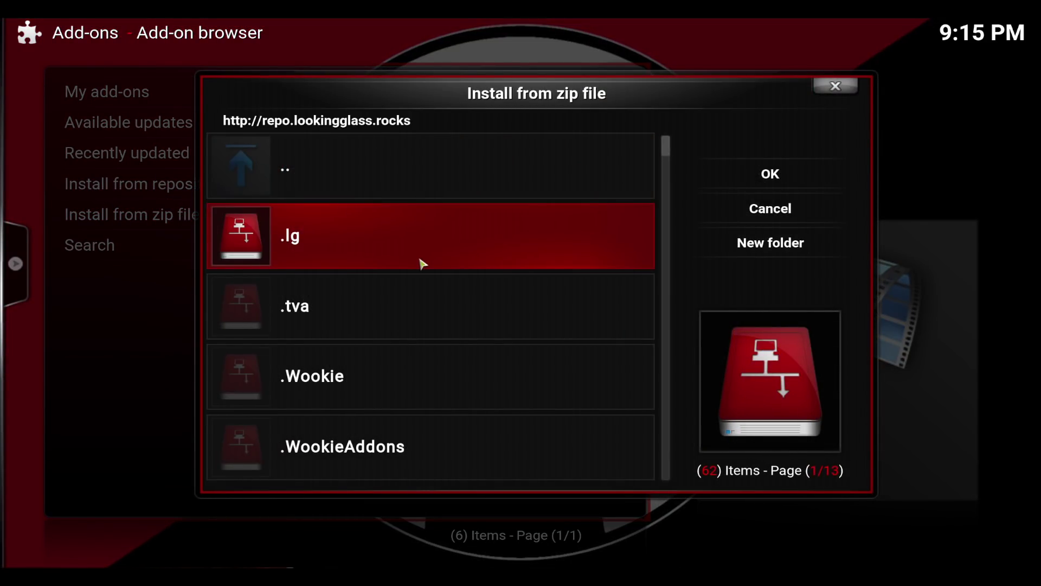
left_click(411, 258)
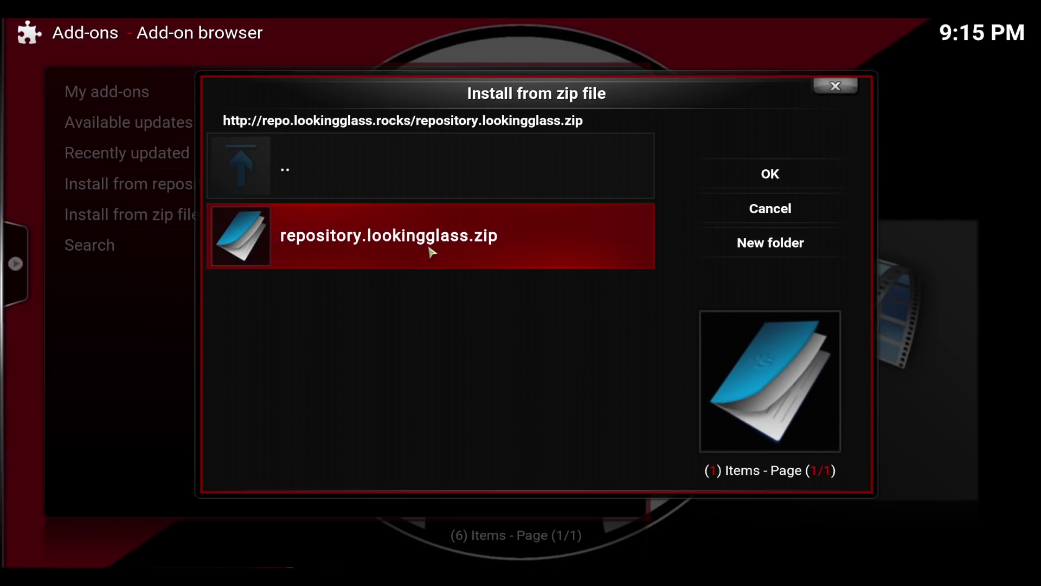
left_click(432, 252)
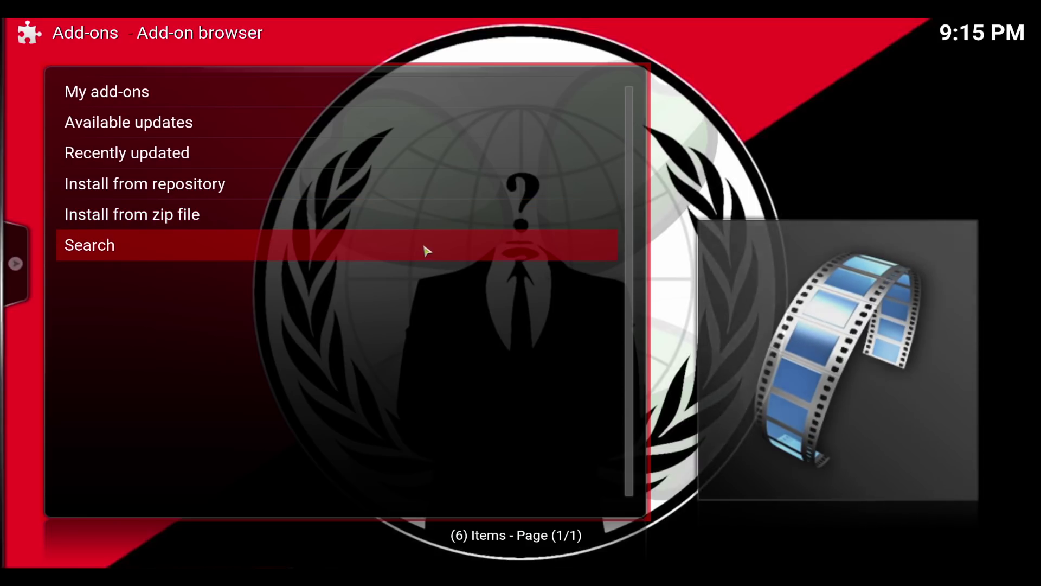
Open Looking Glass Wizard from the Looking Glass repository's Program add-ons list
left_click(254, 193)
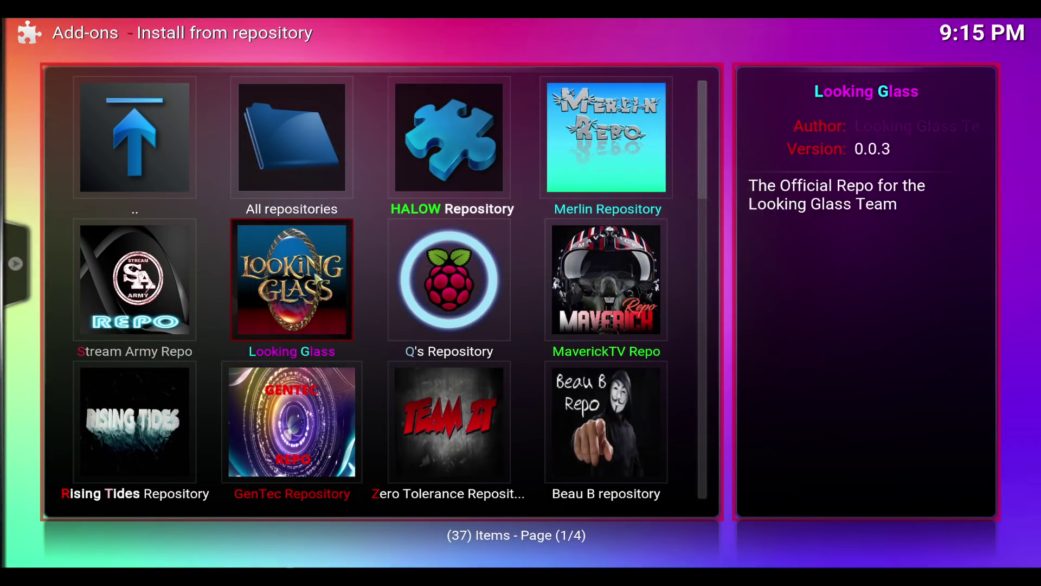
left_click(317, 278)
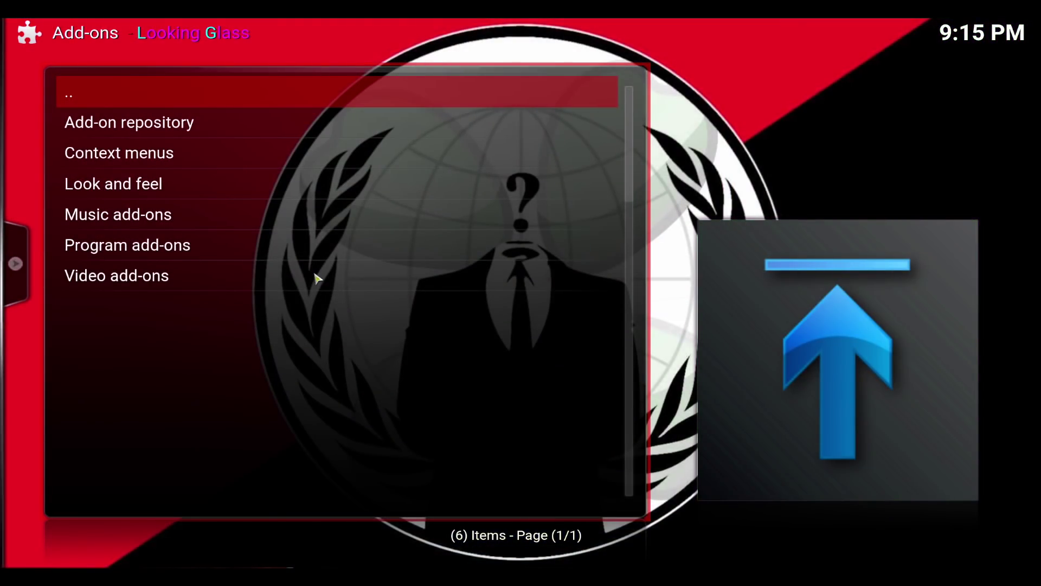
left_click(246, 258)
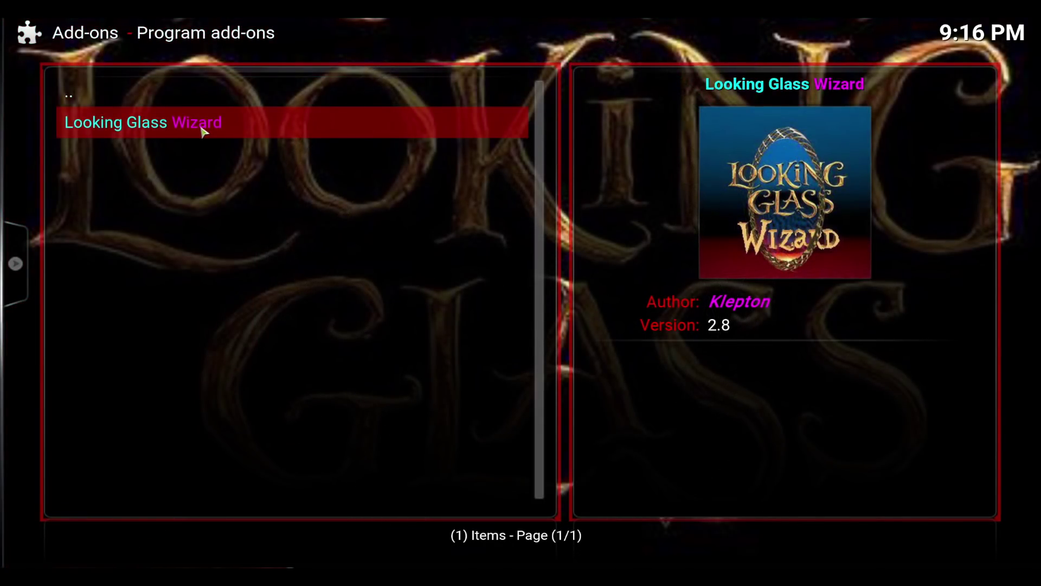
left_click(203, 132)
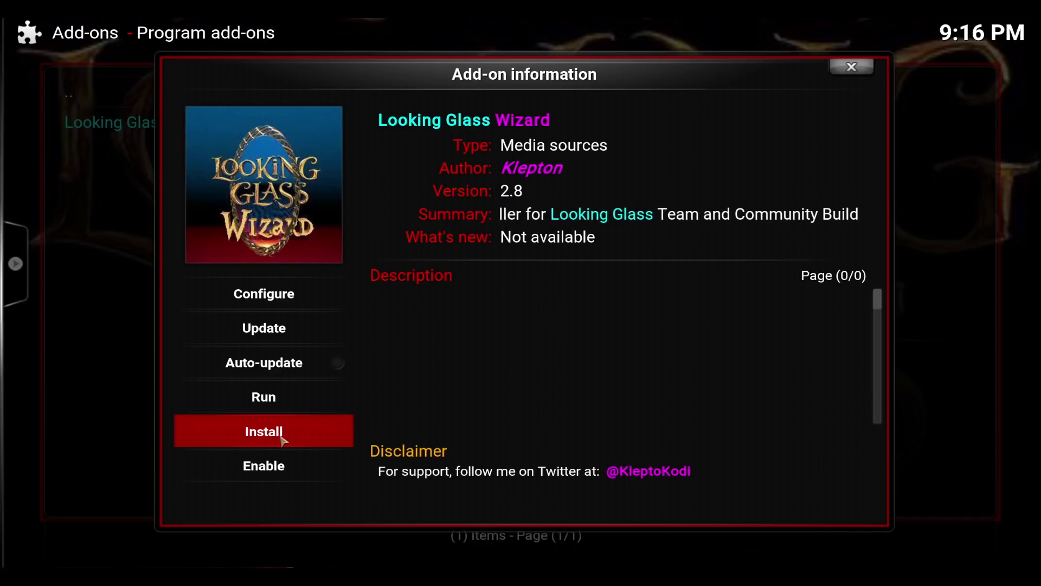
Install Looking Glass Wizard 2.8, accept its first-run settings, and skip the build prompt
left_click(263, 432)
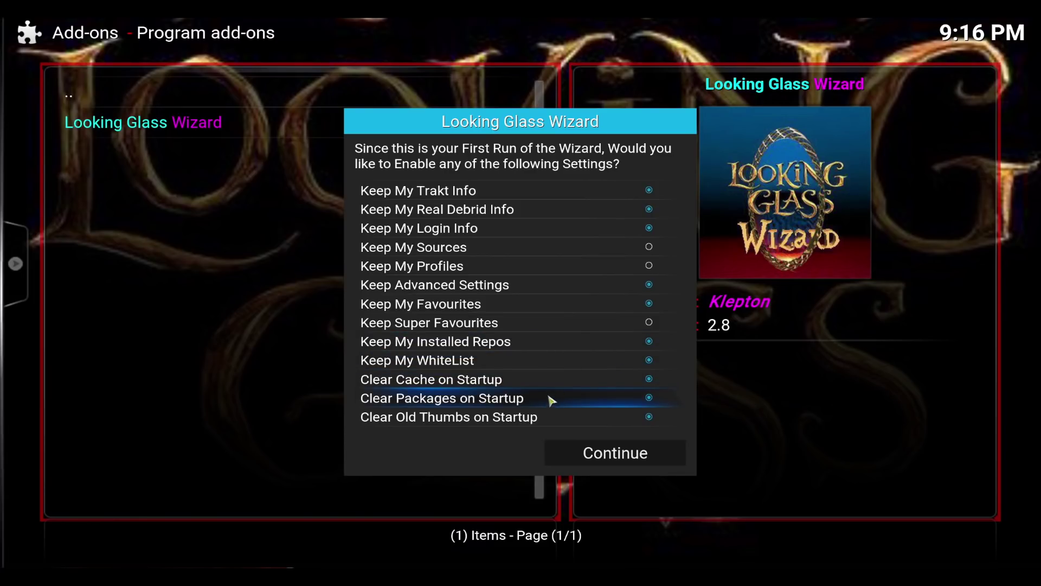
left_click(635, 460)
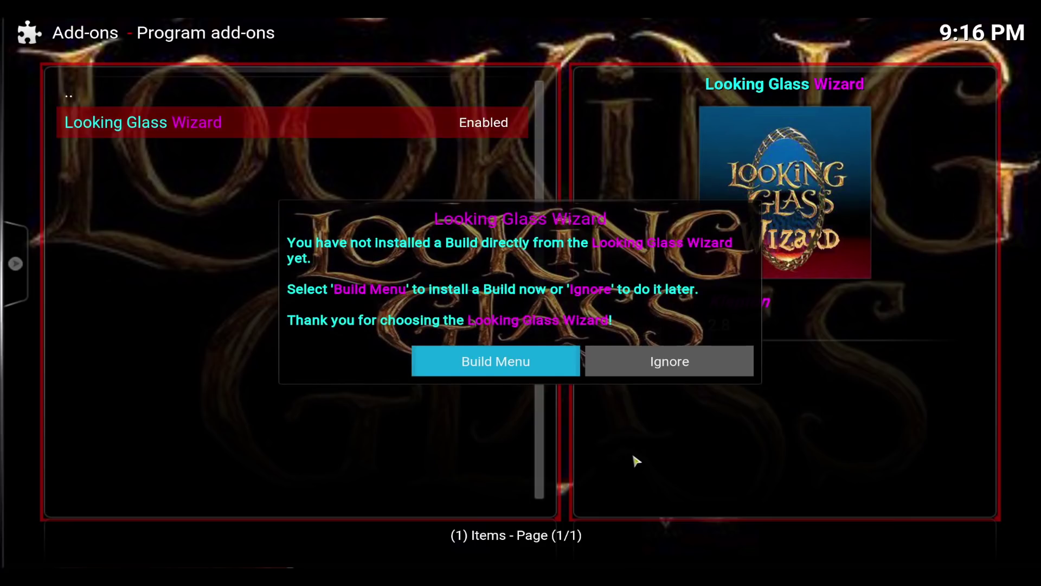
left_click(645, 370)
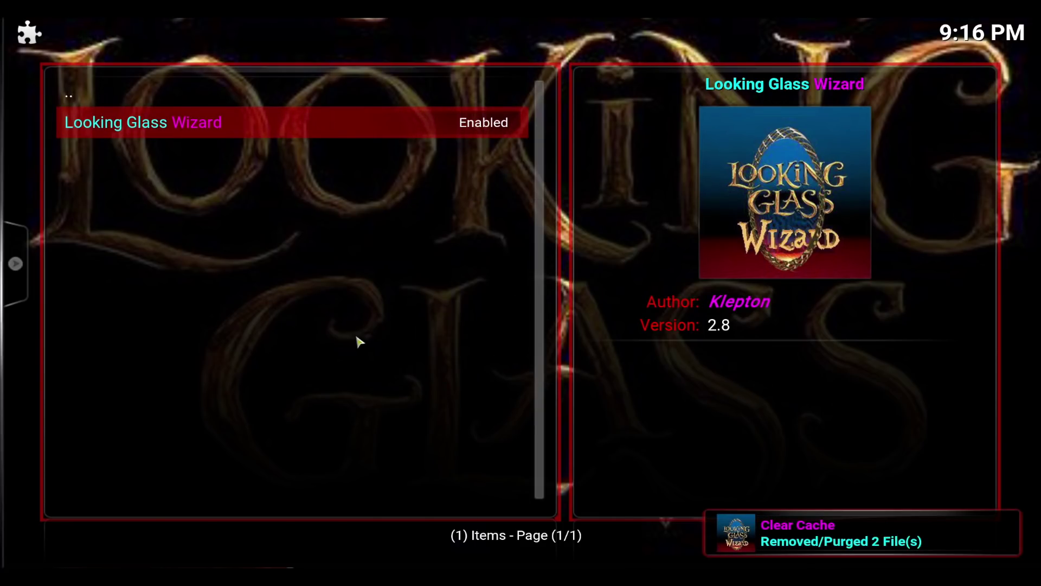
key("Escape")
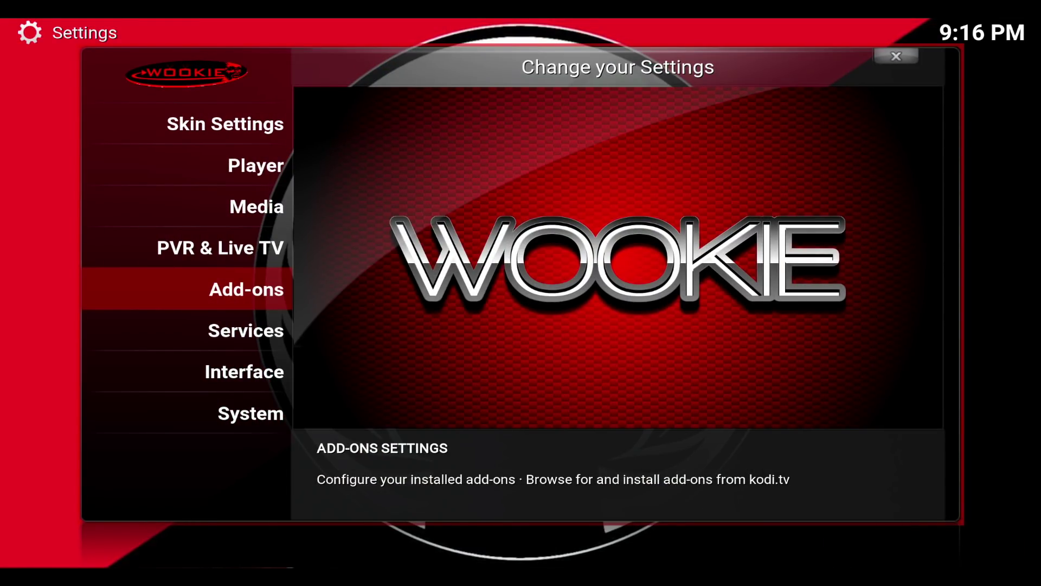
Browse the Looking Glass repository's Video add-ons list, then go back up to the repository list
left_click(249, 282)
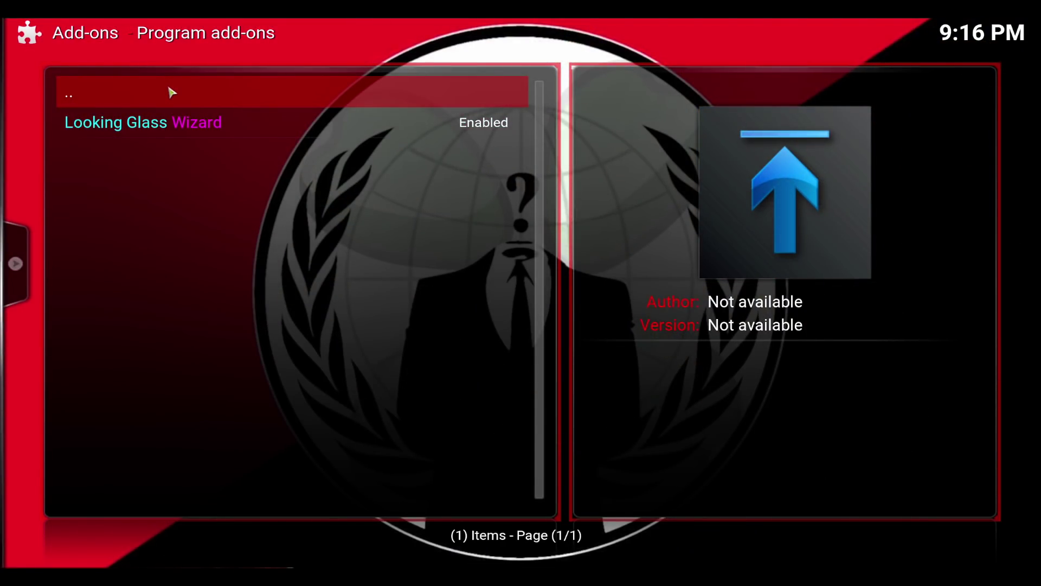
left_click(172, 92)
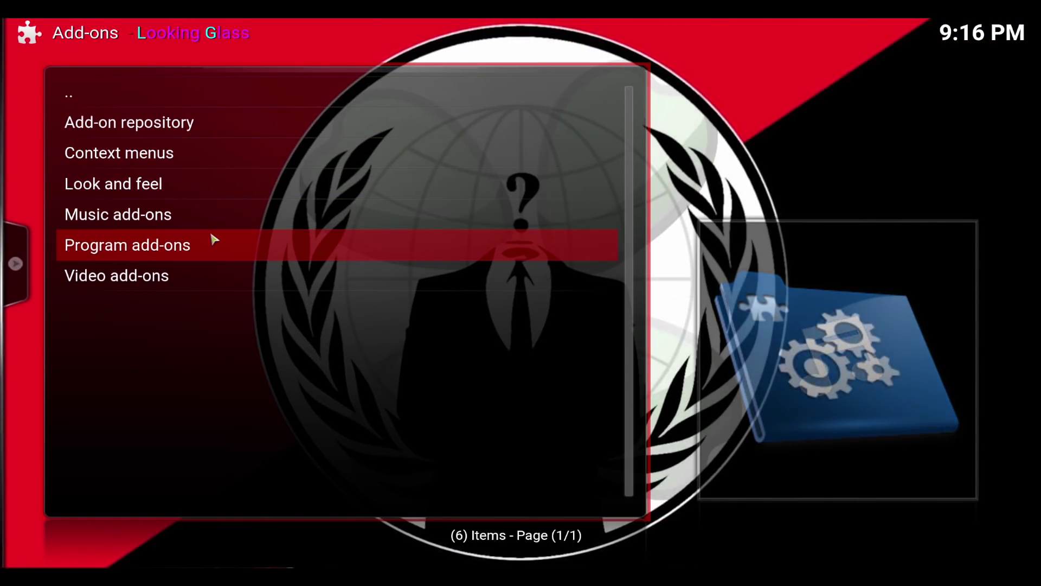
left_click(214, 271)
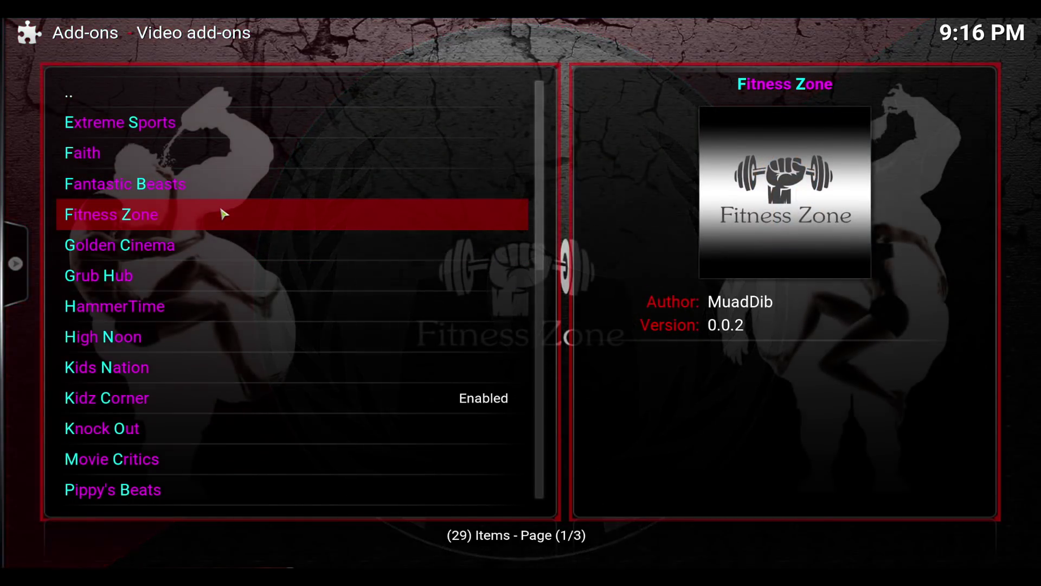
scroll(222, 215, "down", 10)
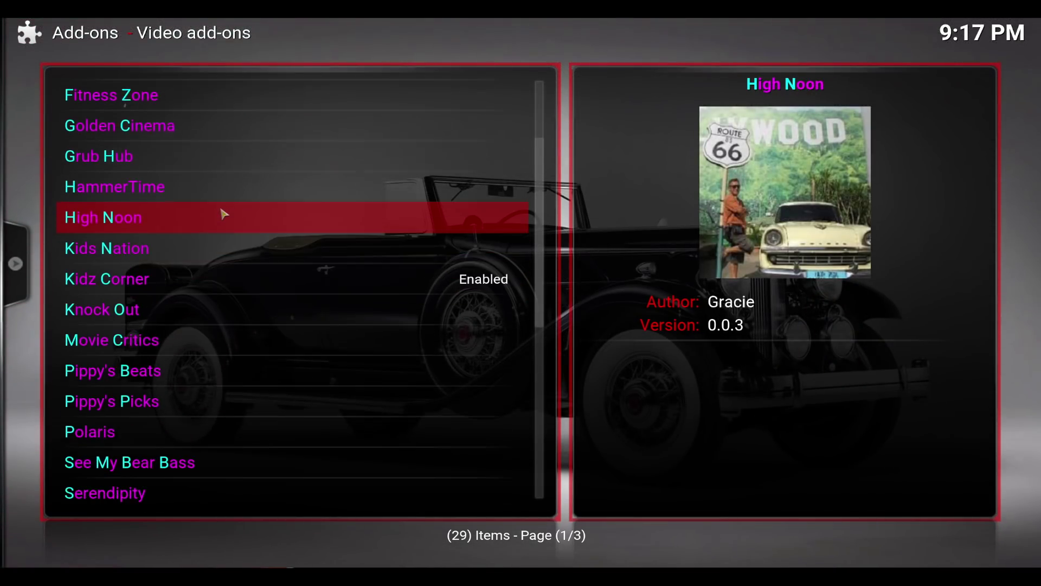
scroll(223, 214, "down", 4)
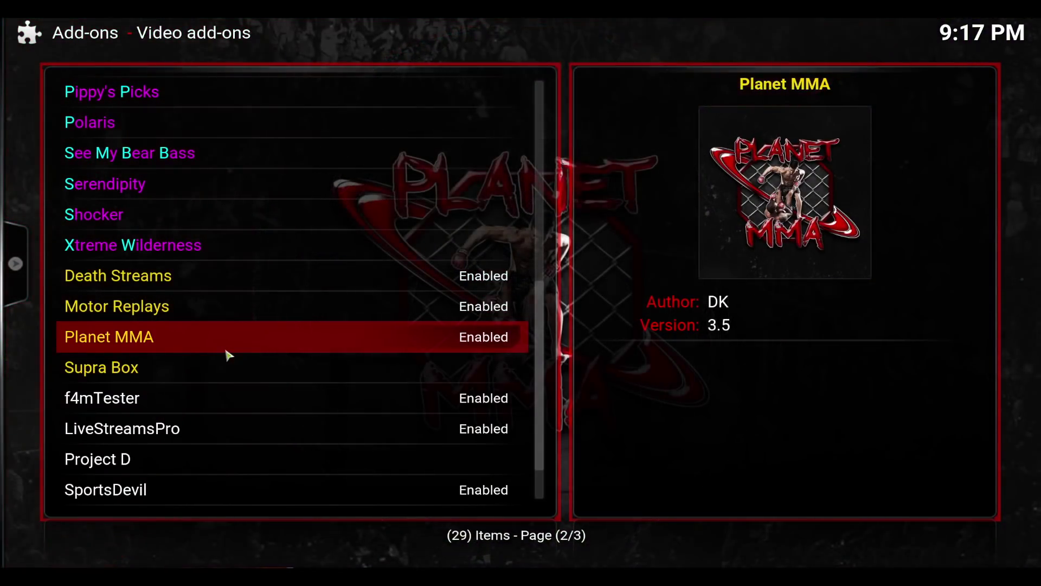
scroll(228, 355, "down", 2)
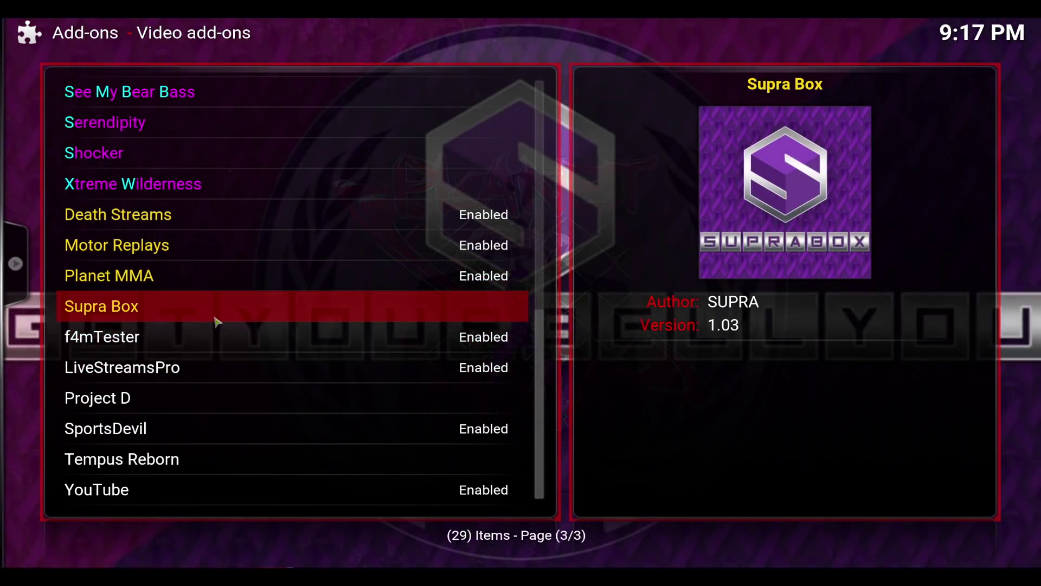
scroll(225, 376, "up", 2)
scroll(225, 375, "up", 15)
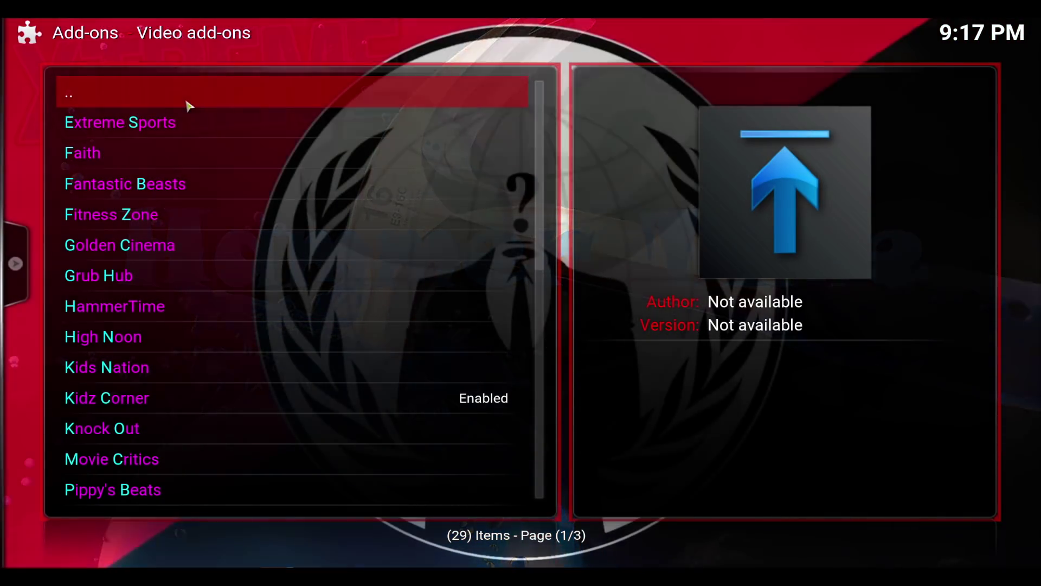
left_click(189, 104)
left_click(180, 101)
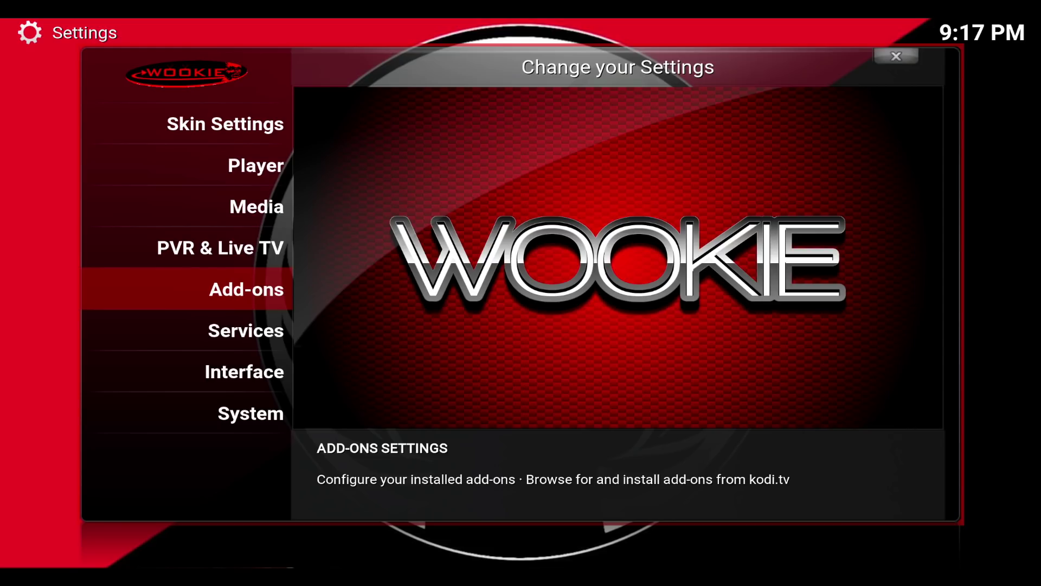
Return home and open Settings > System > Add-ons > Manage dependencies
key("Escape")
left_click(525, 400)
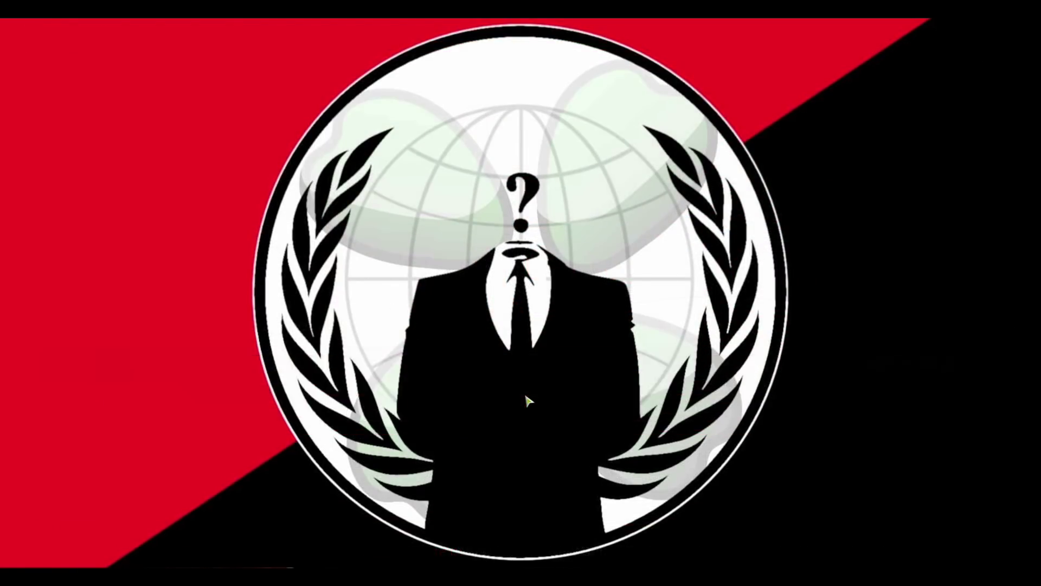
left_click(264, 422)
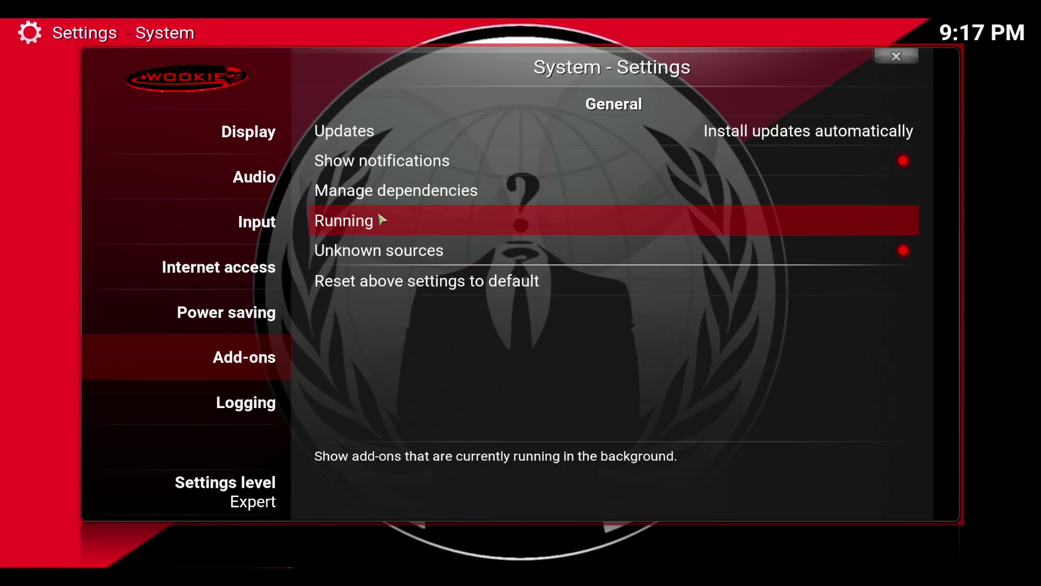
left_click(390, 199)
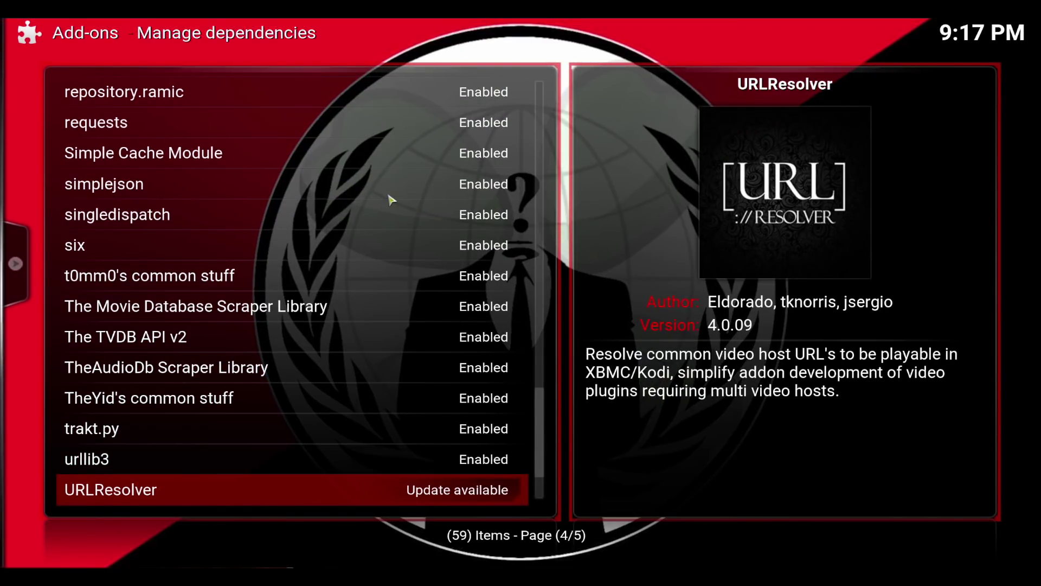
Update URLResolver to version 4.0.12 from Looking Glass, then leave the dependencies list
left_click(282, 491)
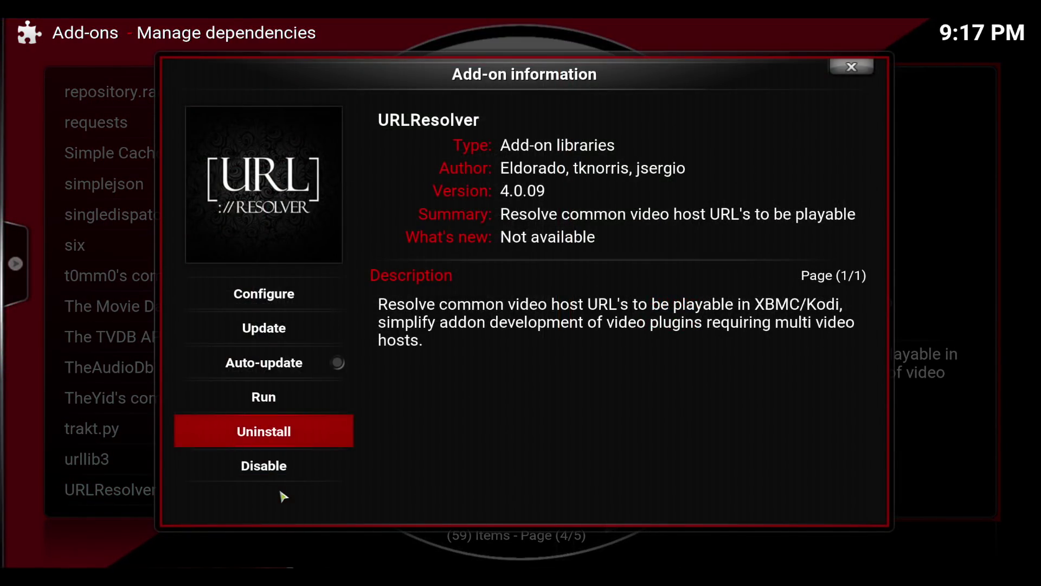
left_click(271, 332)
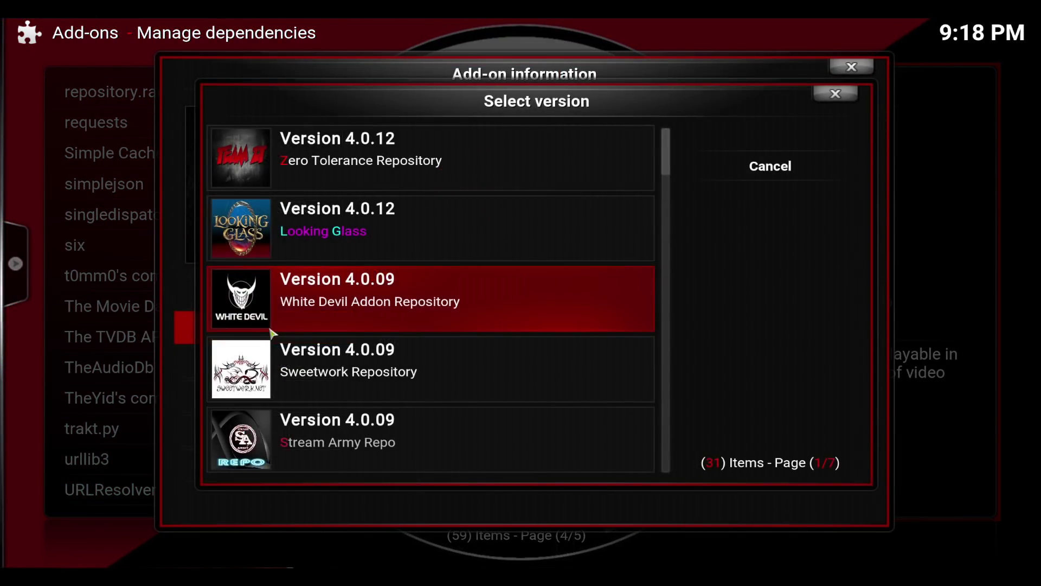
left_click(381, 232)
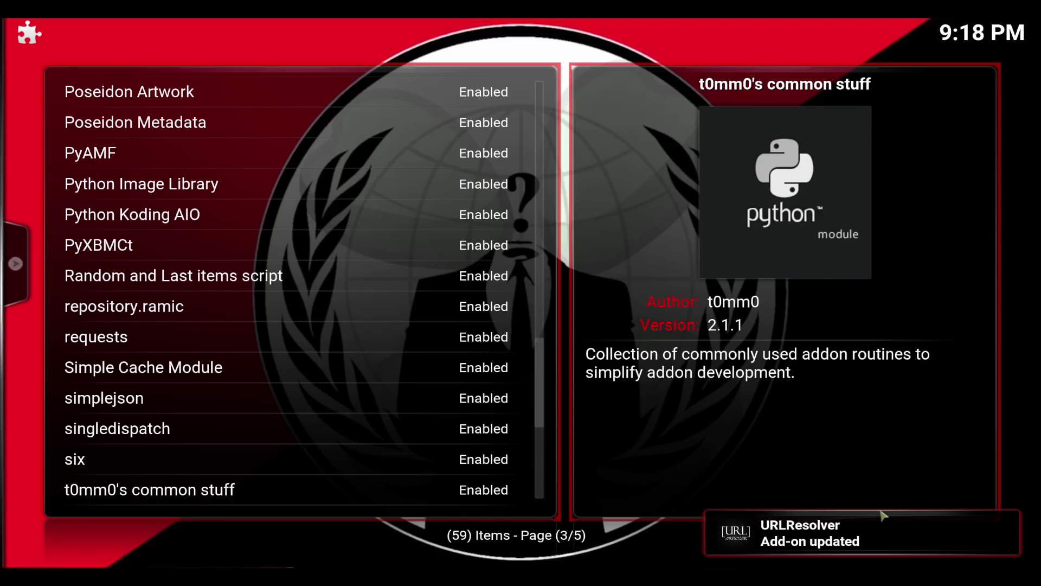
key("Escape")
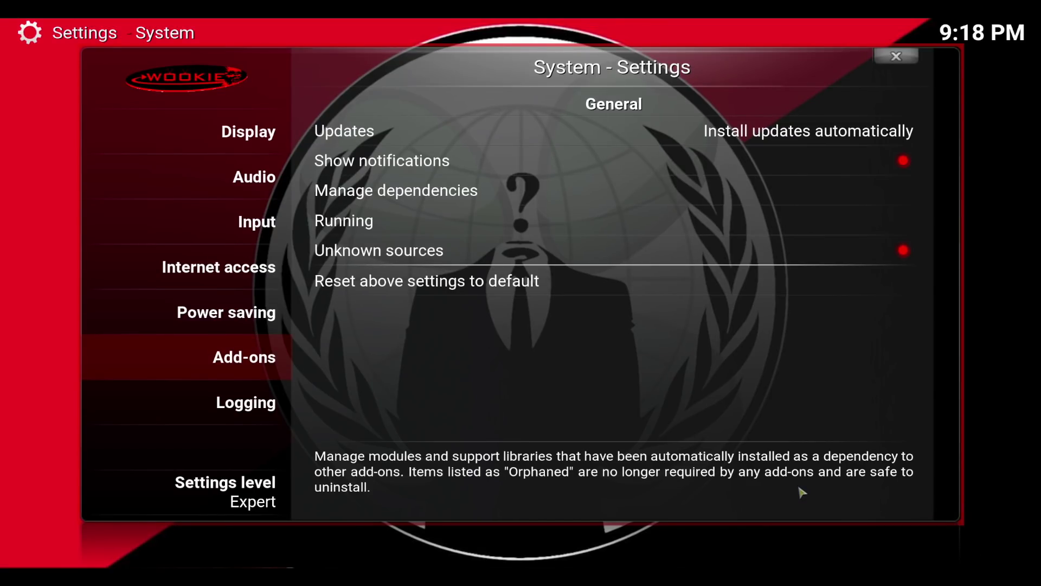
Exit Settings and step through the home categories, from WOOKIE via MOVIE-ZONE, TV SHOWS and SYSTEM to BOB
key("Escape")
key("Escape")
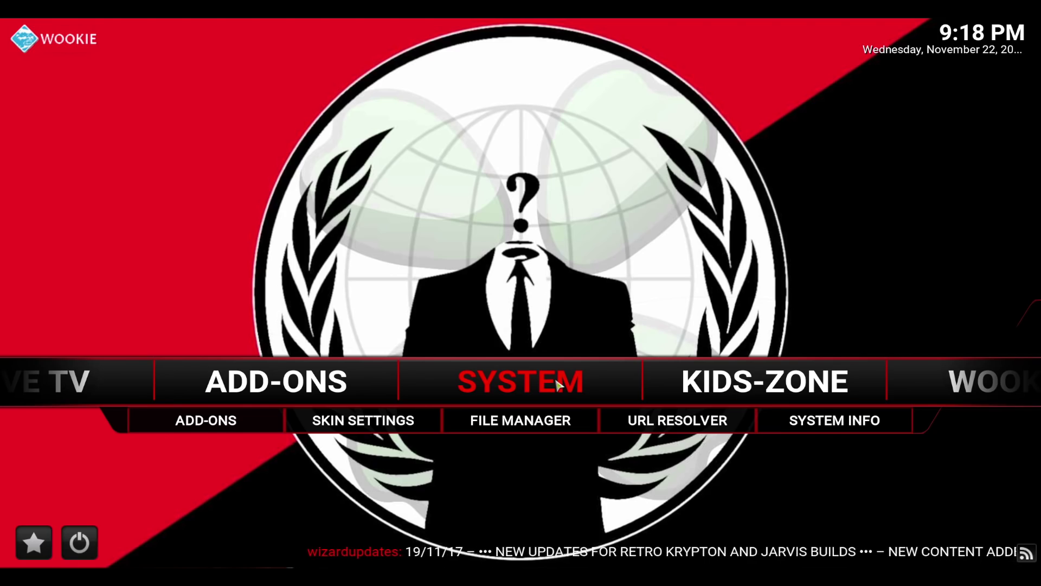
key("Right")
key("Right")
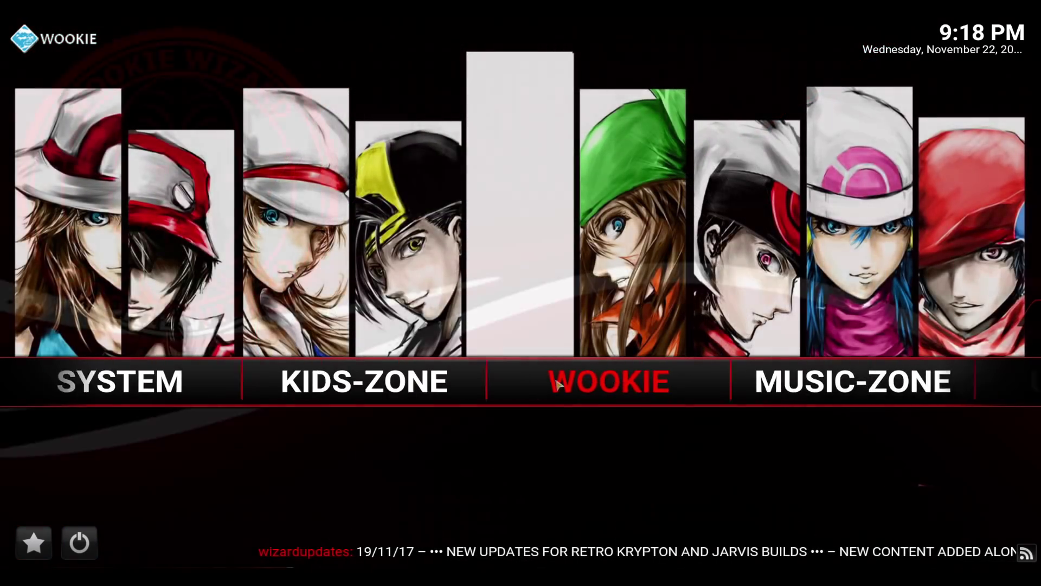
key("Right")
key("Right")
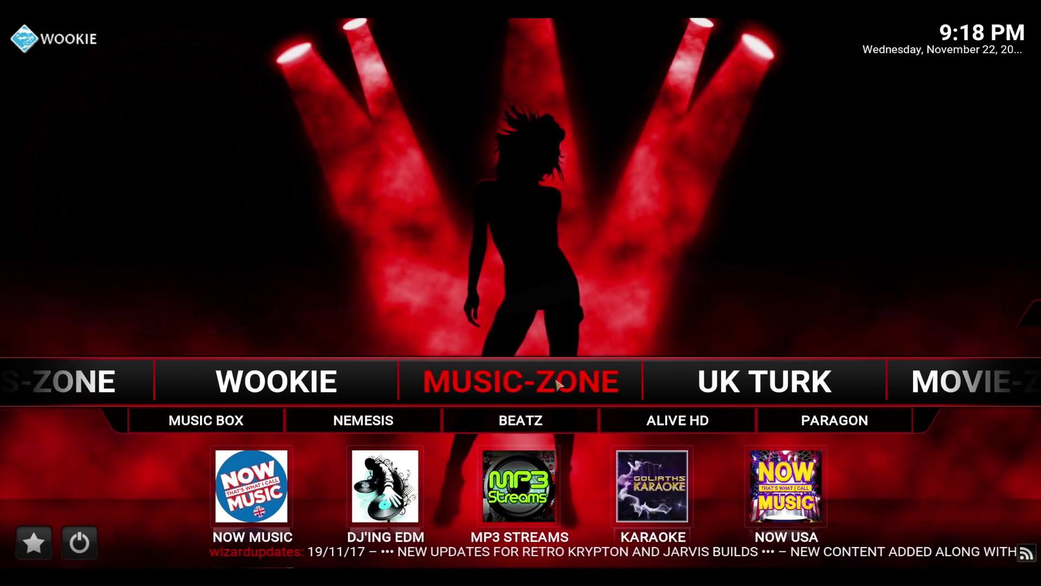
key("Right")
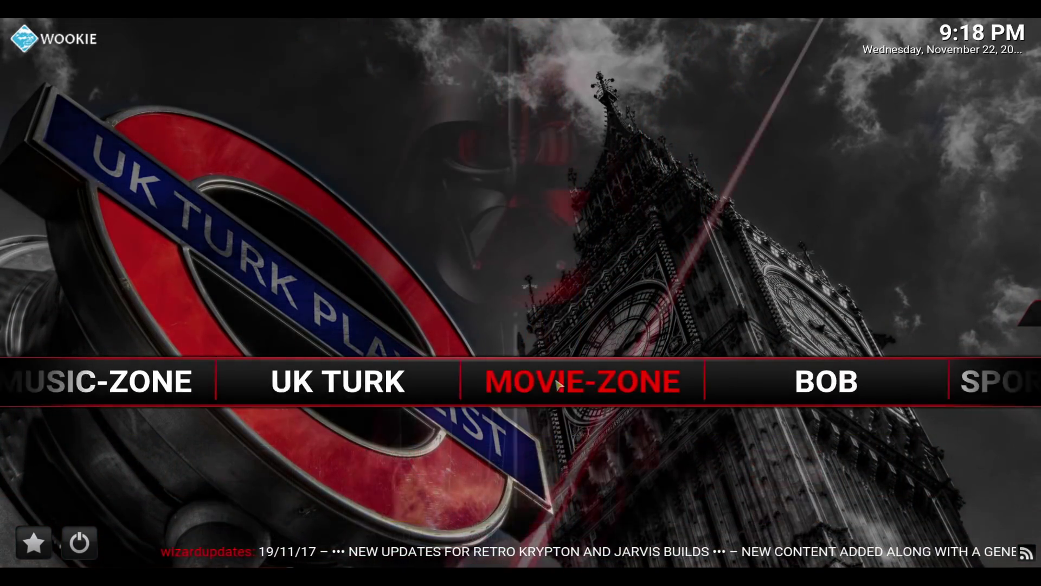
key("Right")
key("Left")
key("Left")
key("Right")
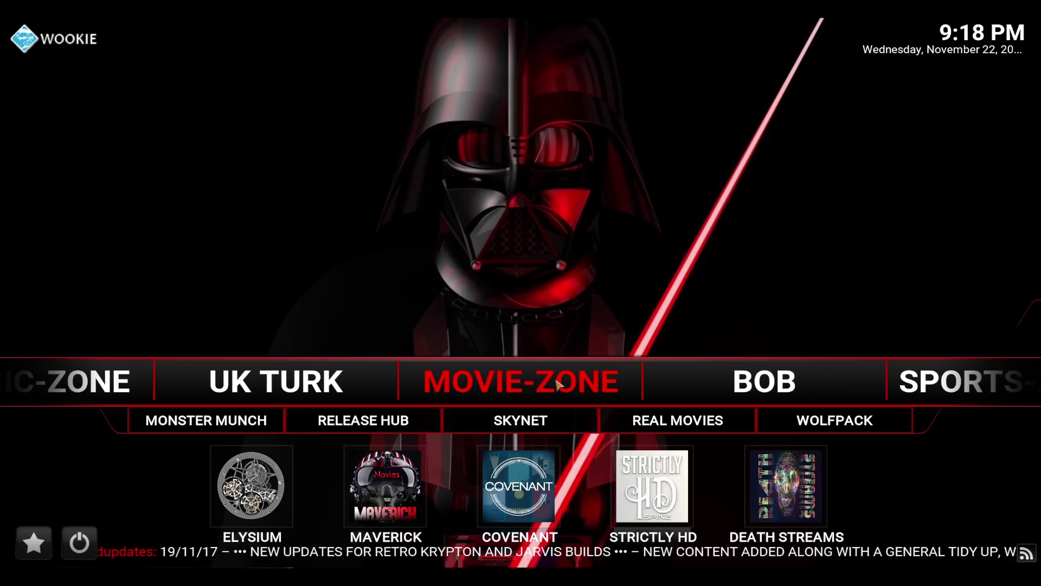
key("Right")
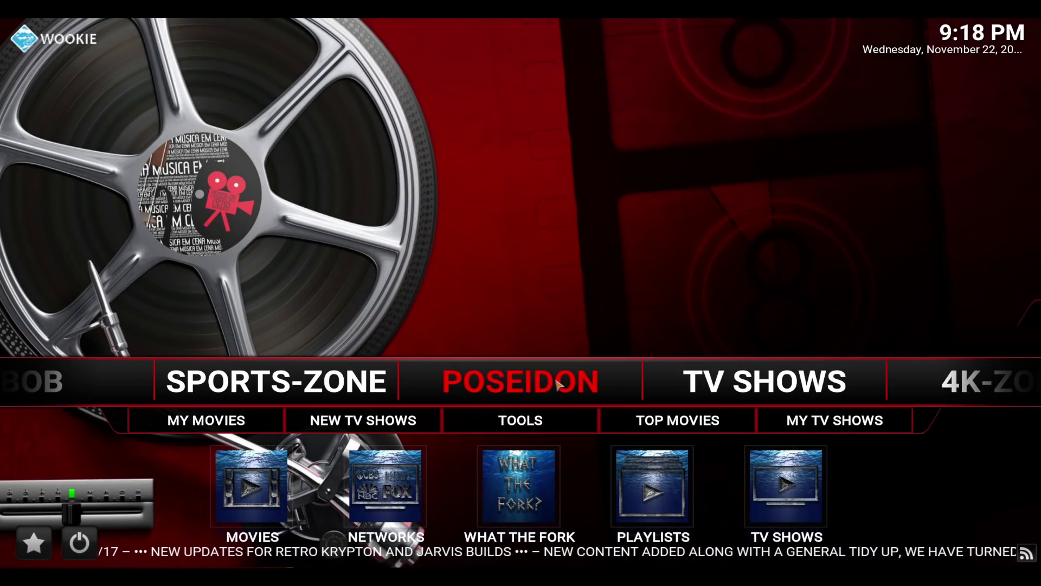
key("Right")
key("Right")
key("Right")
key("Right")
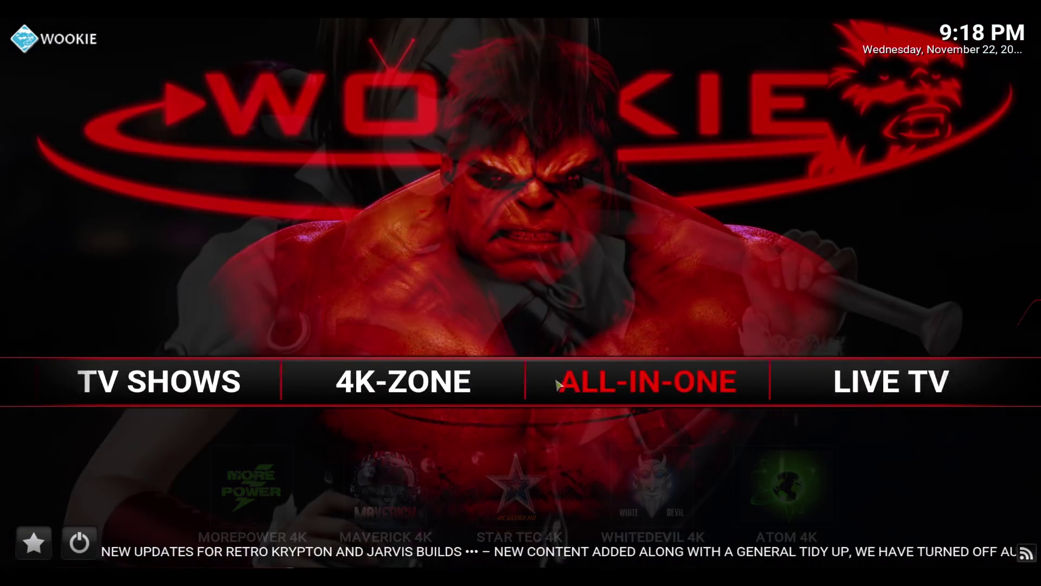
key("Right")
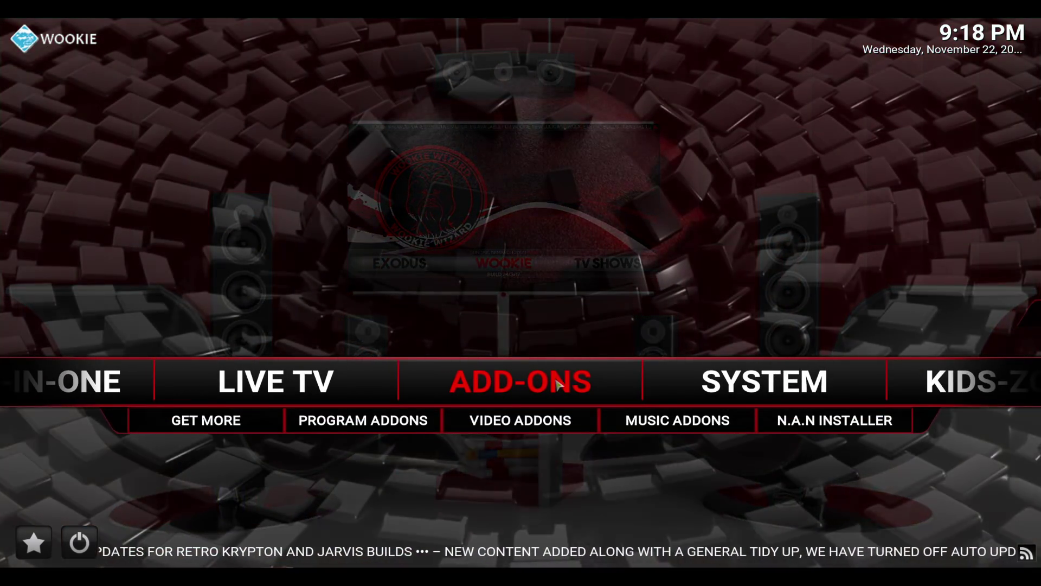
key("Right")
key("Right")
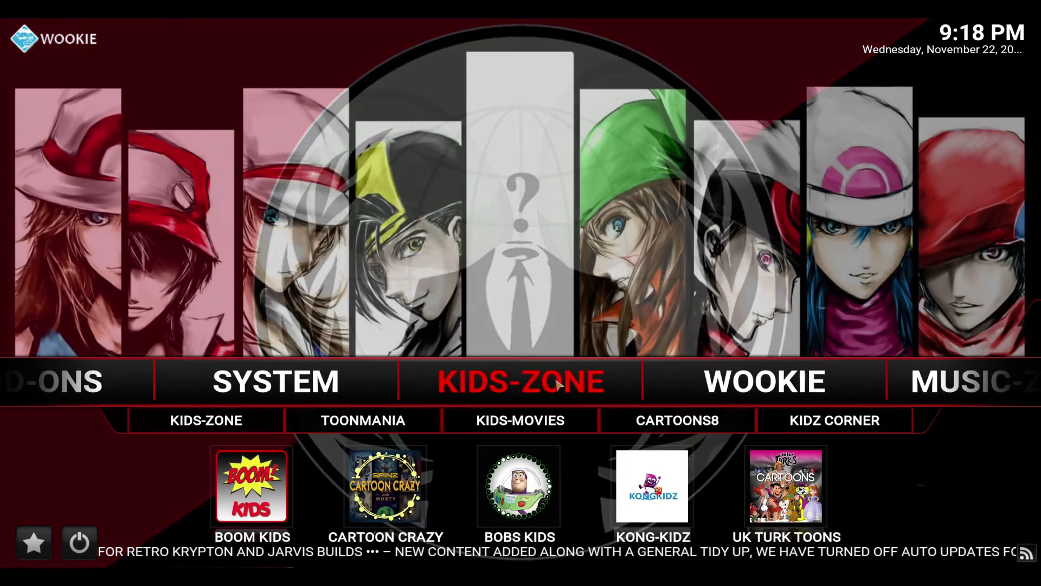
key("Right")
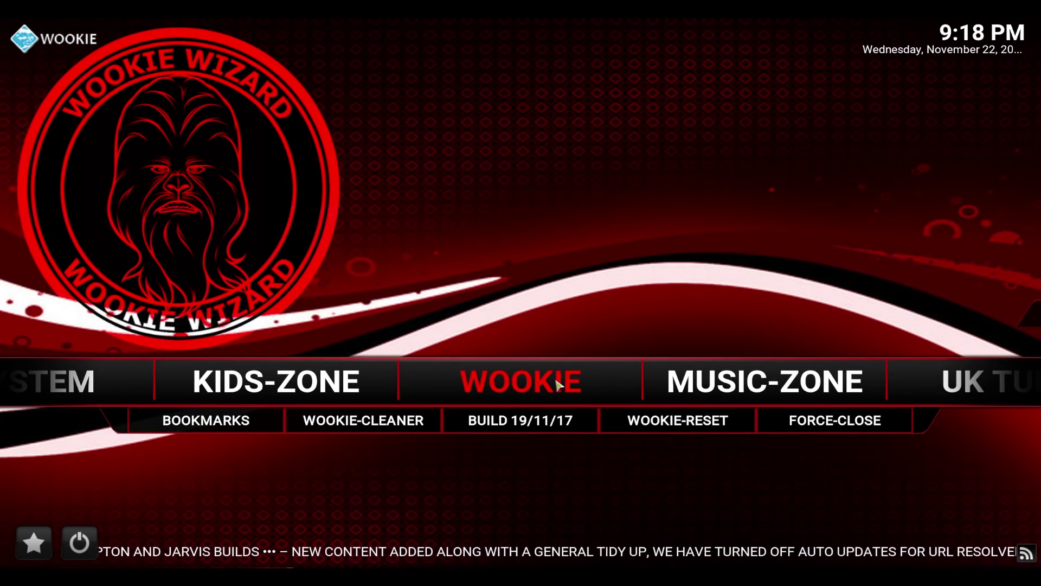
key("Right")
key("Right")
key("Right")
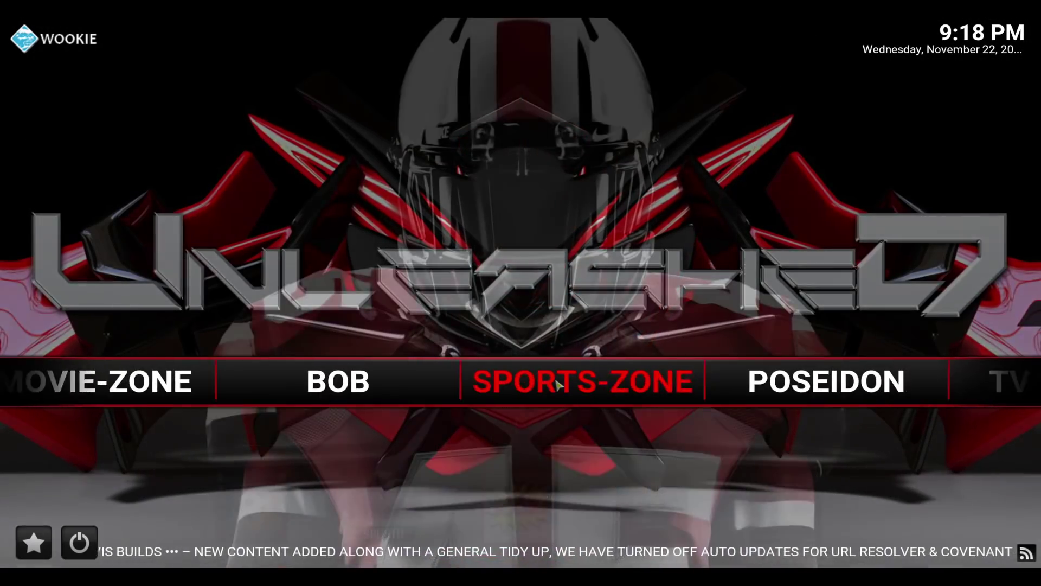
key("Right")
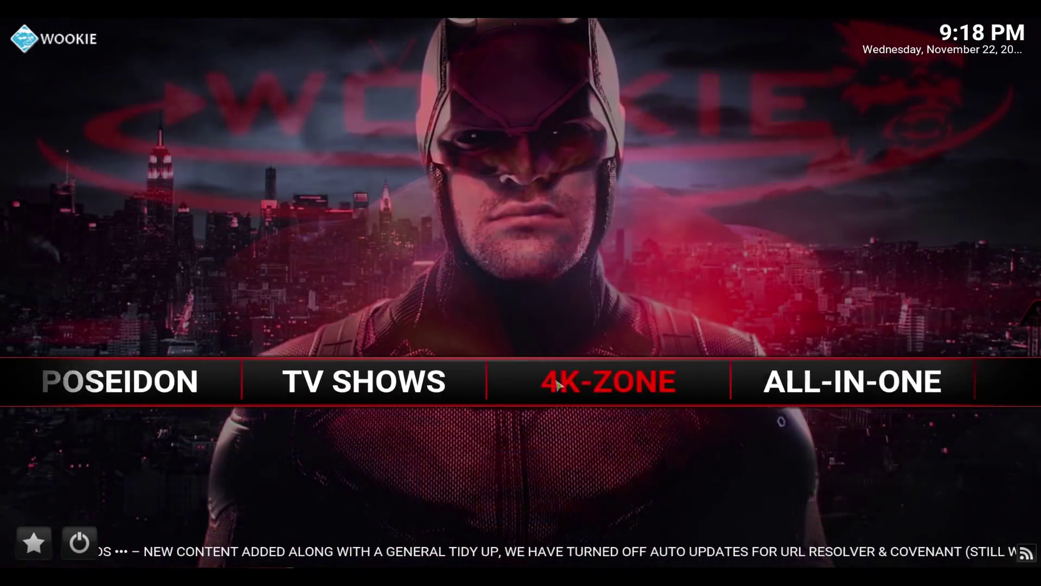